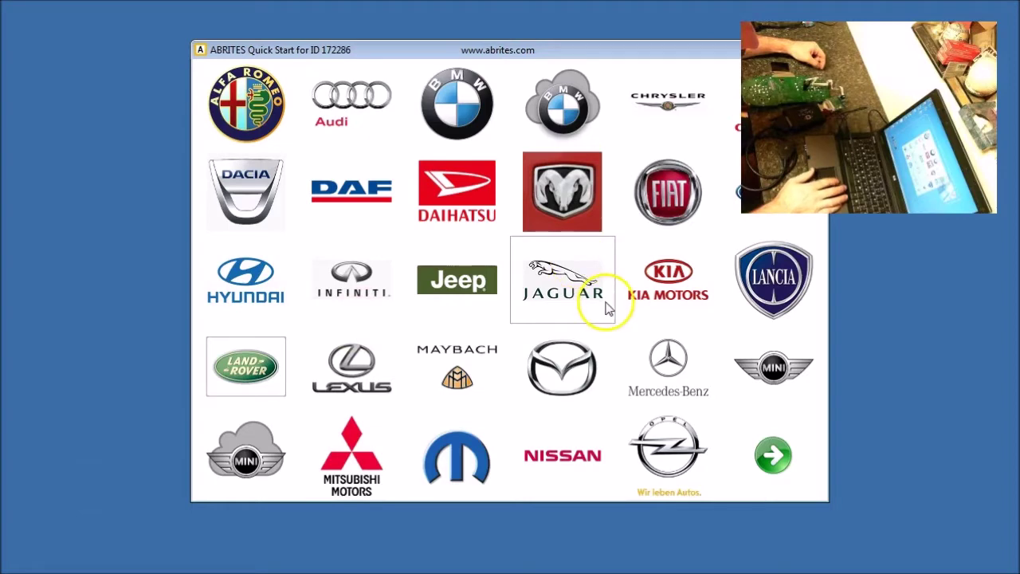
Launch the chip programmer and set it to I2C EEPROM with the 24C64 chip type
click(769, 458)
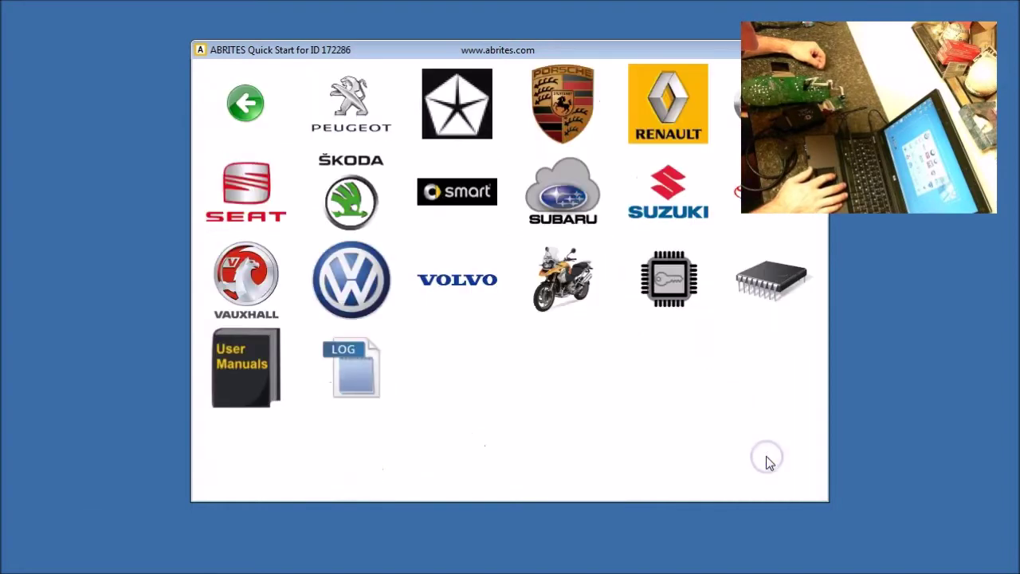
click(769, 283)
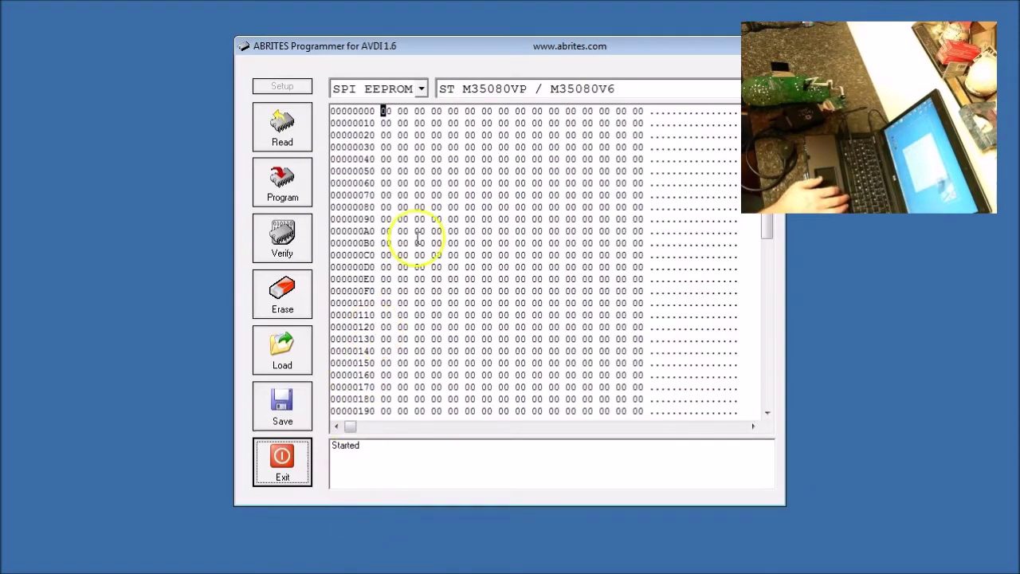
click(421, 89)
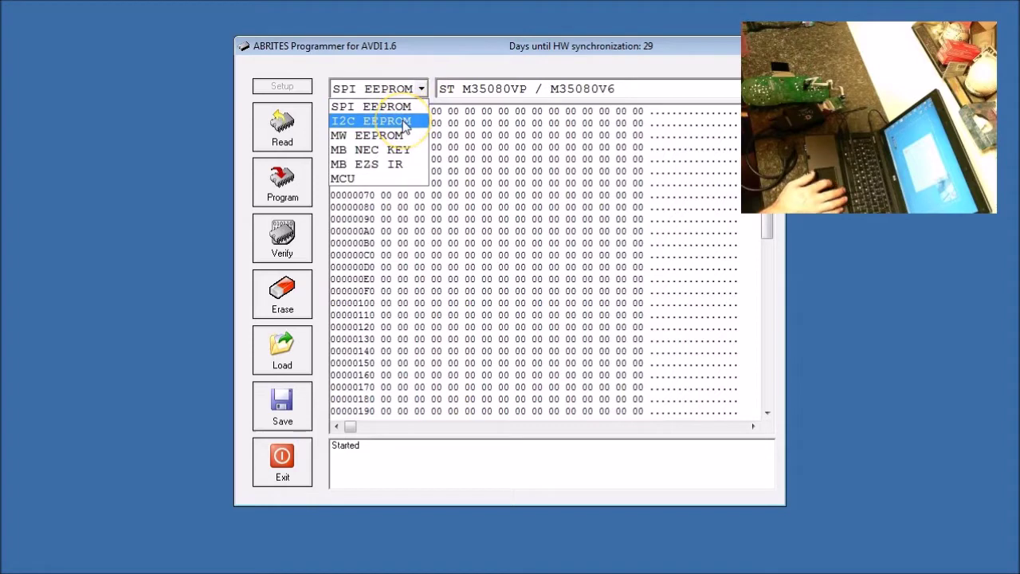
click(406, 128)
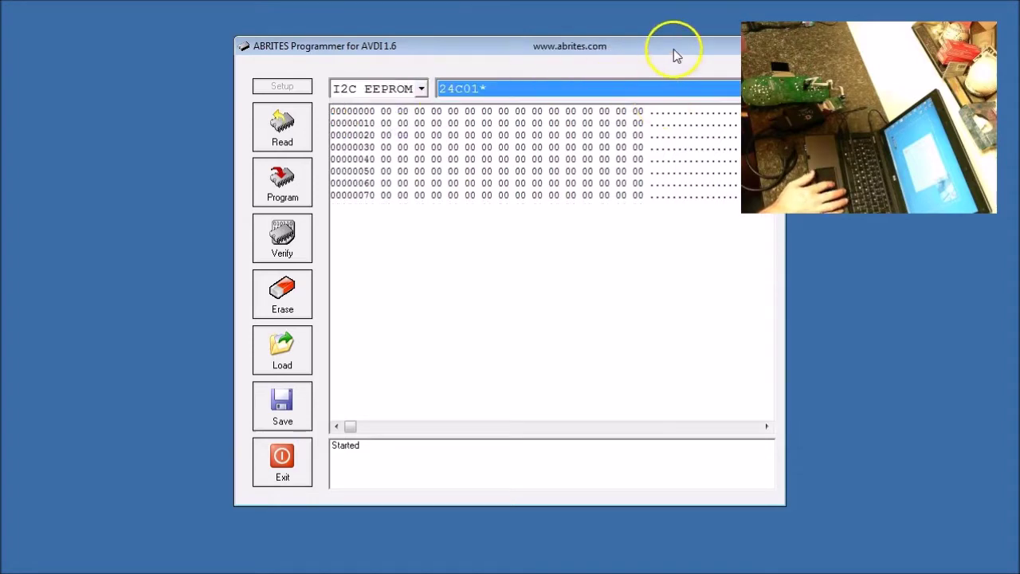
drag(674, 49, 591, 58)
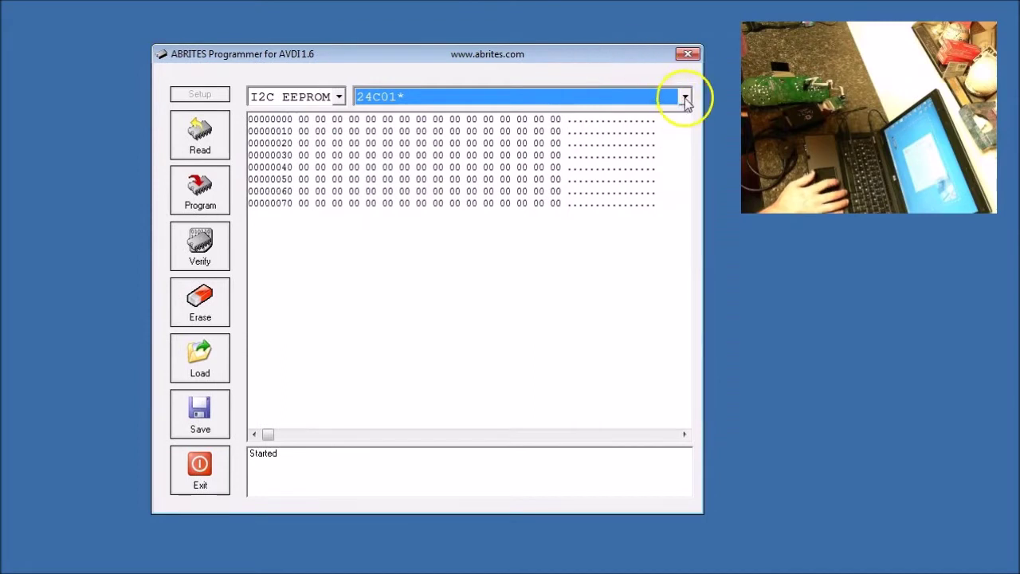
click(684, 97)
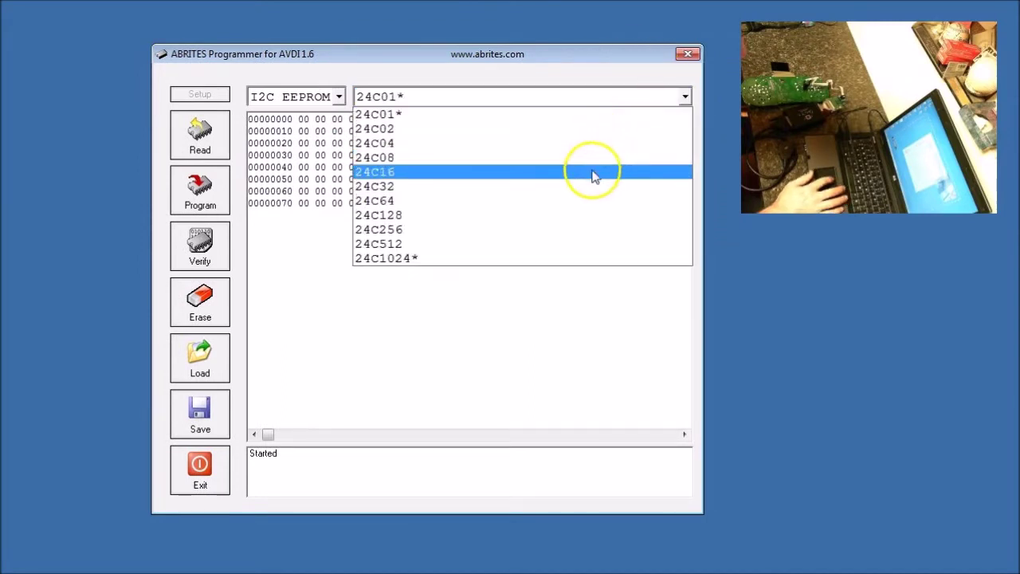
click(575, 200)
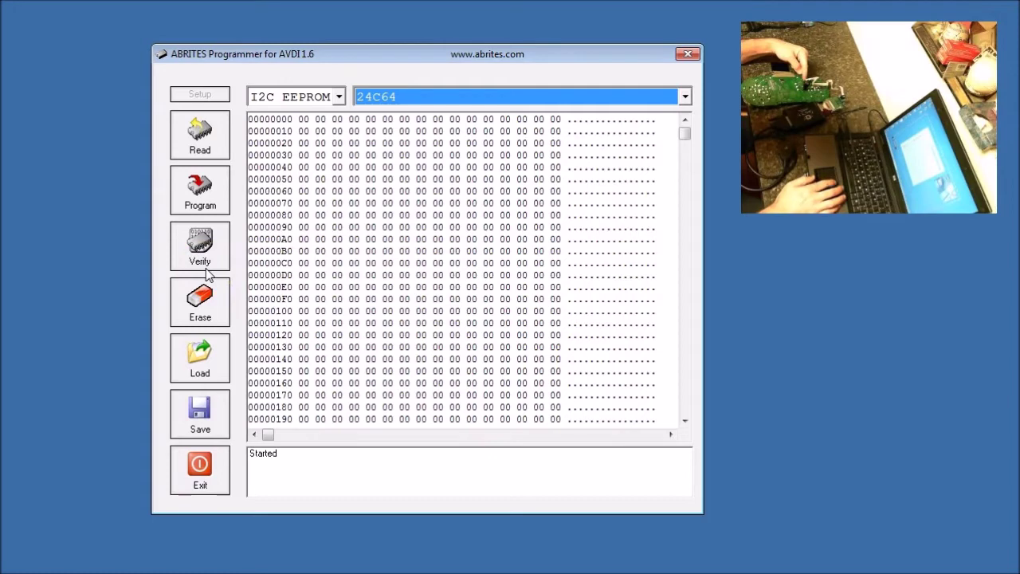
Read the 24C64 EEPROM, dismissing the first read error and retrying until the read succeeds
click(204, 147)
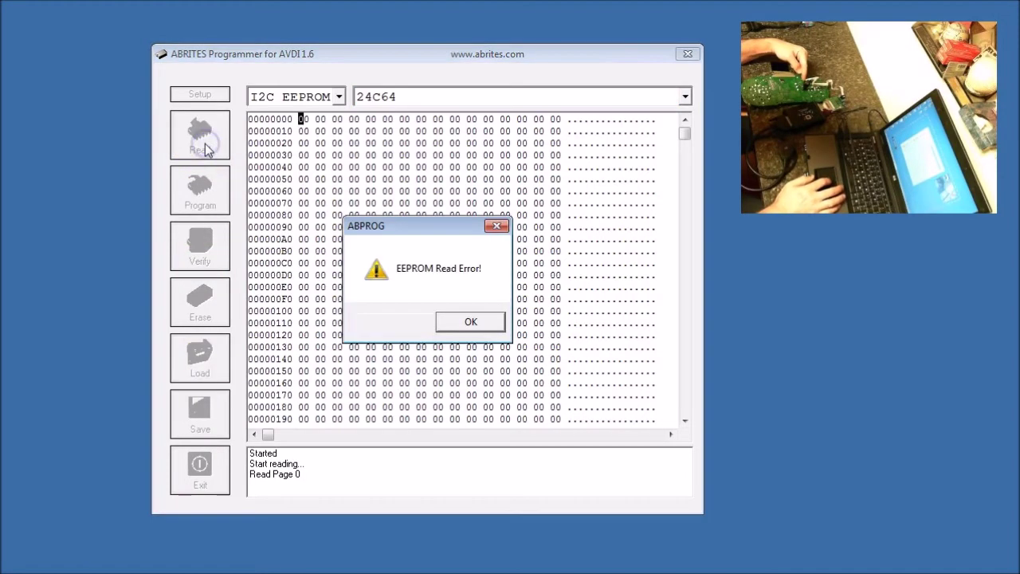
click(471, 323)
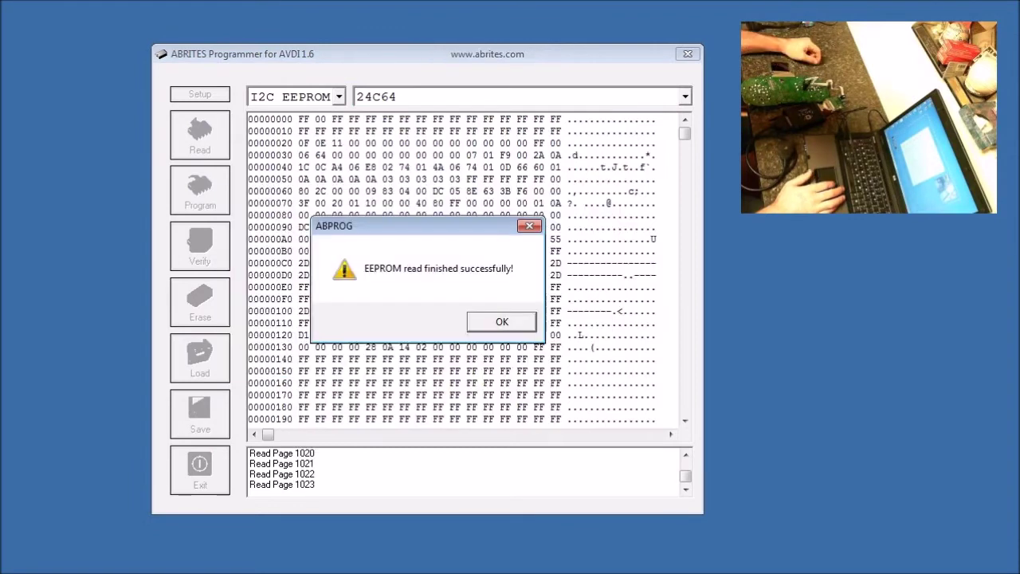
click(370, 387)
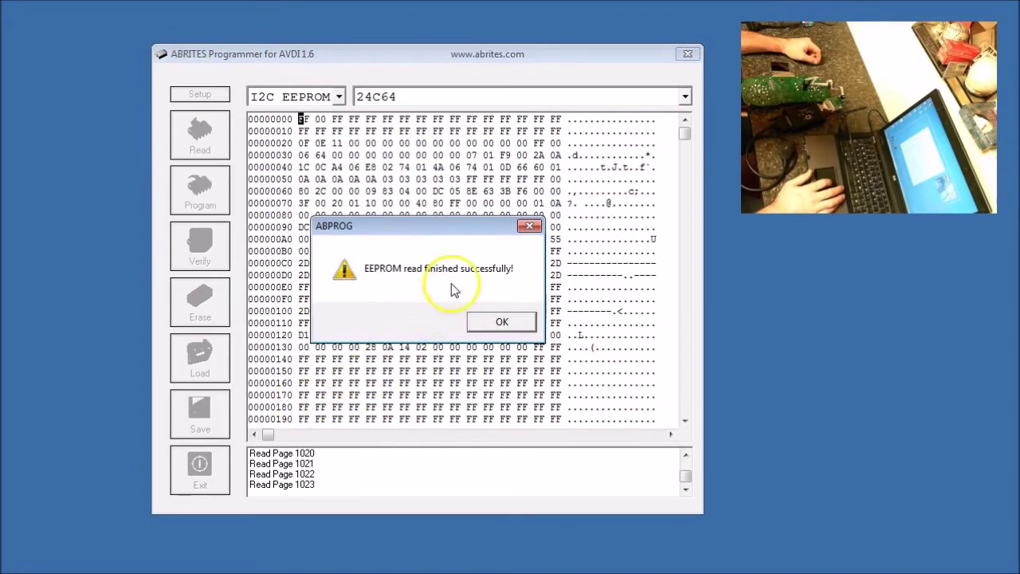
click(500, 322)
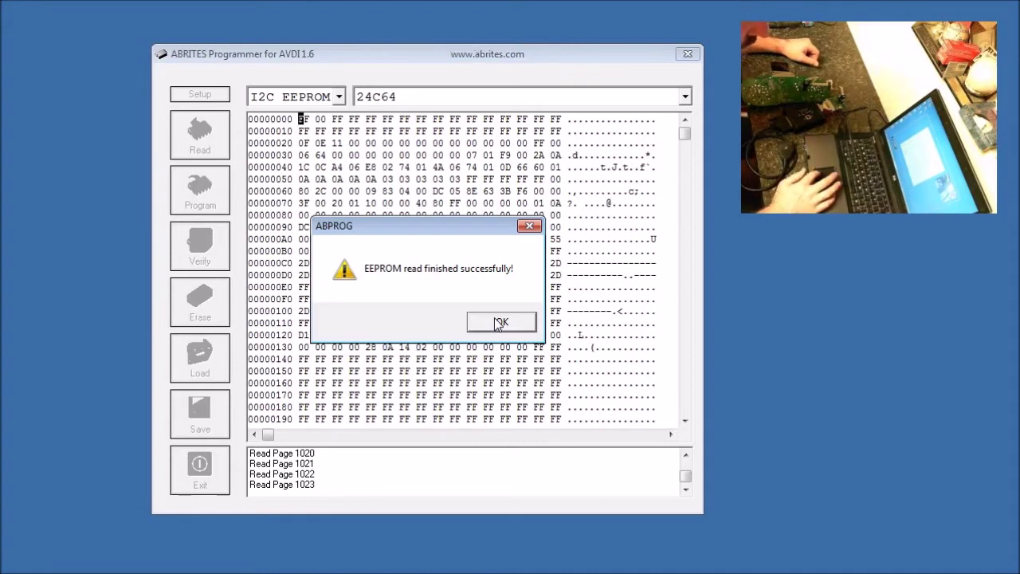
Save the EEPROM dump as necavdibin10 in Documents and close the chip programmer
click(499, 323)
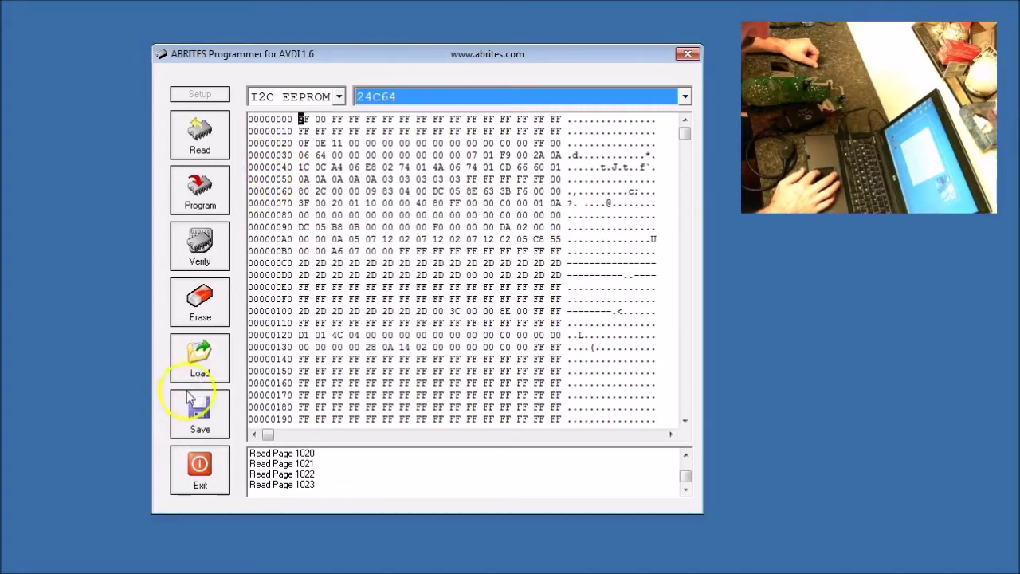
click(200, 415)
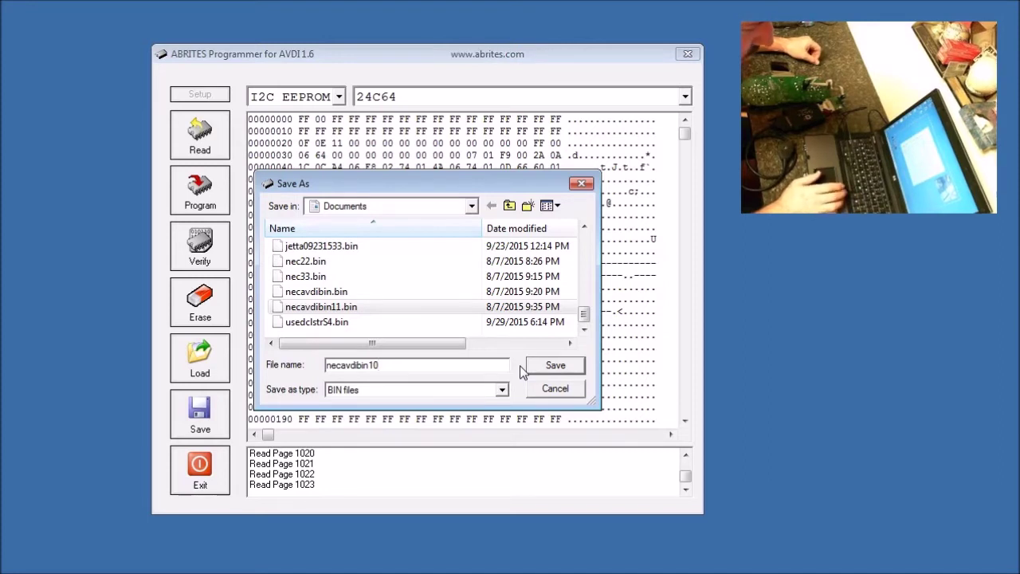
click(536, 368)
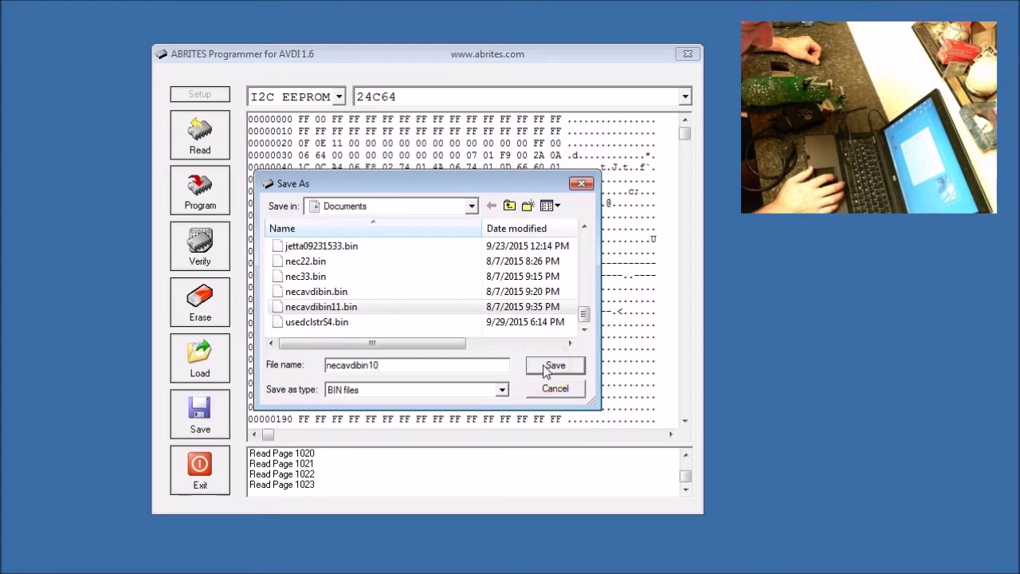
click(546, 368)
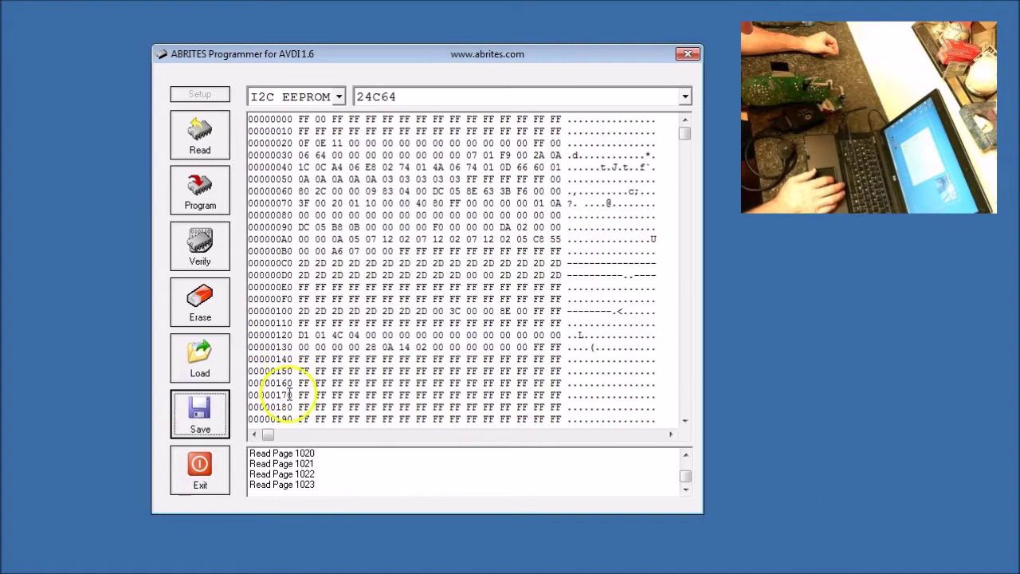
click(200, 469)
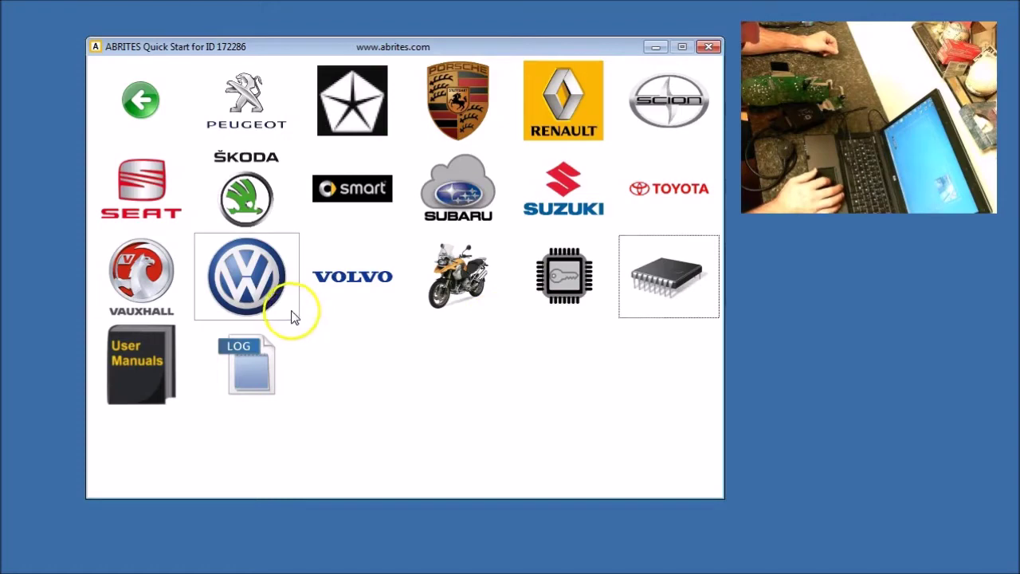
Open VW diagnostics and launch the CAN Instrument special function to list the cluster types
click(239, 271)
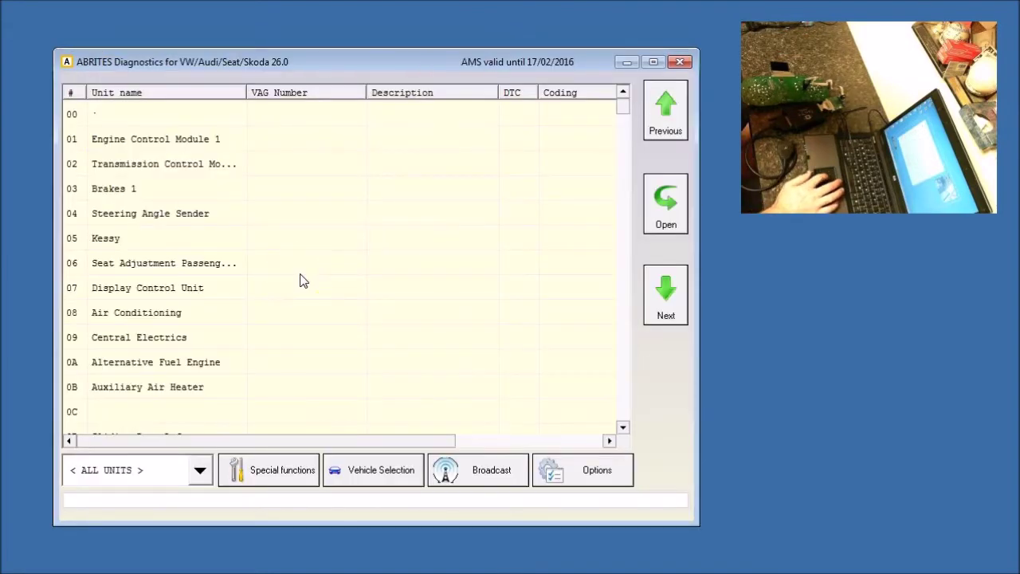
click(271, 470)
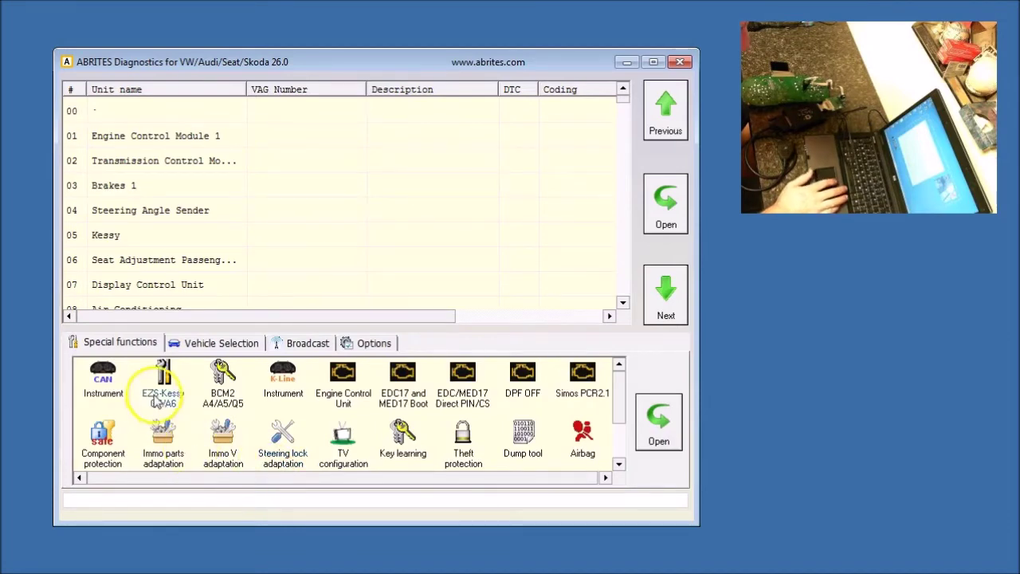
click(110, 380)
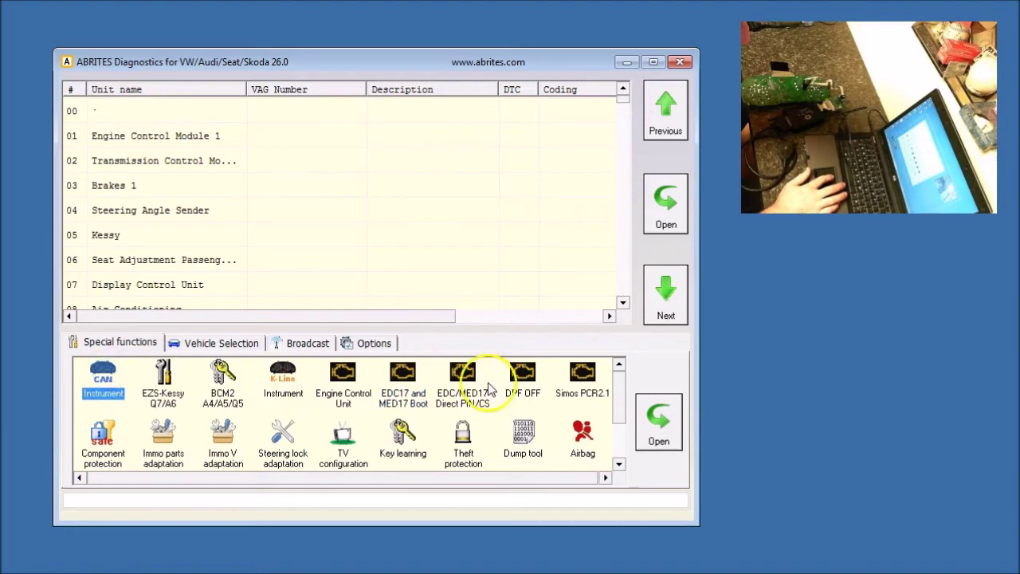
click(664, 417)
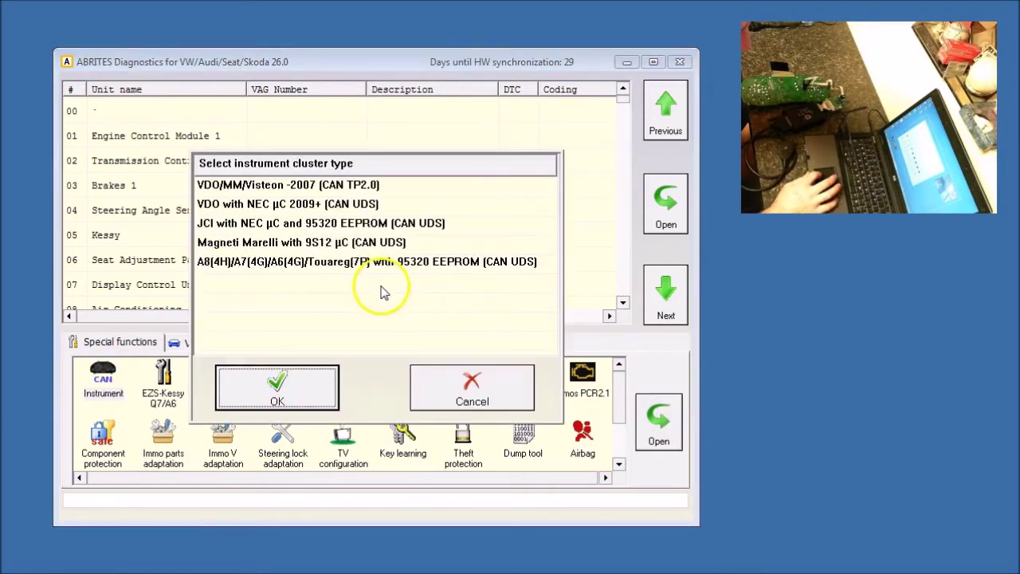
click(276, 205)
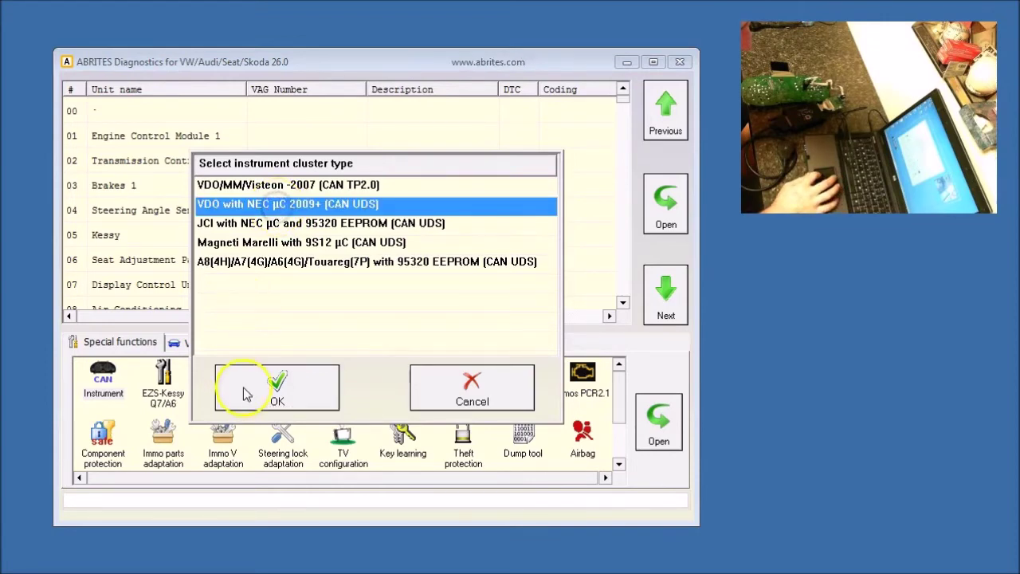
click(273, 386)
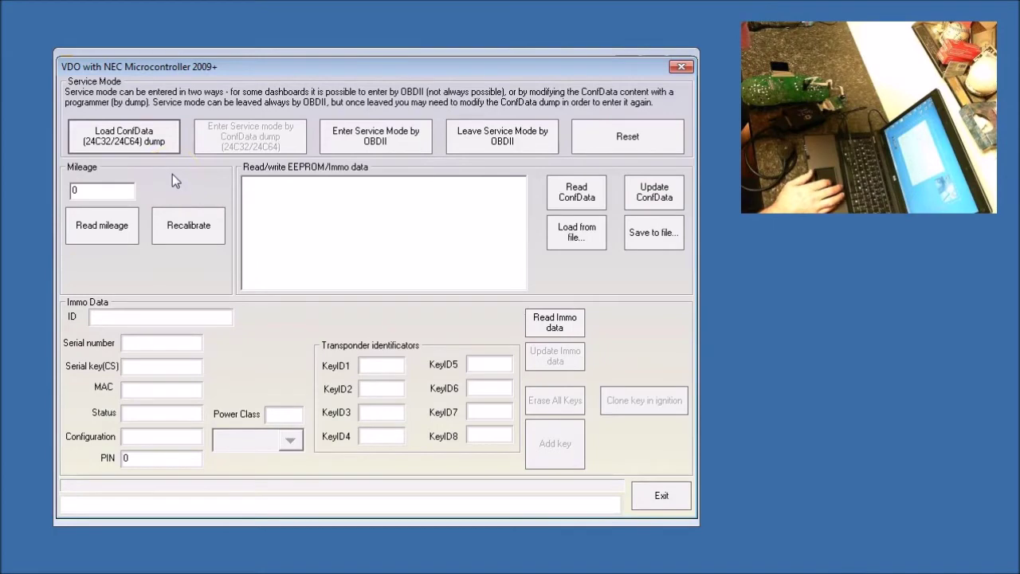
click(132, 140)
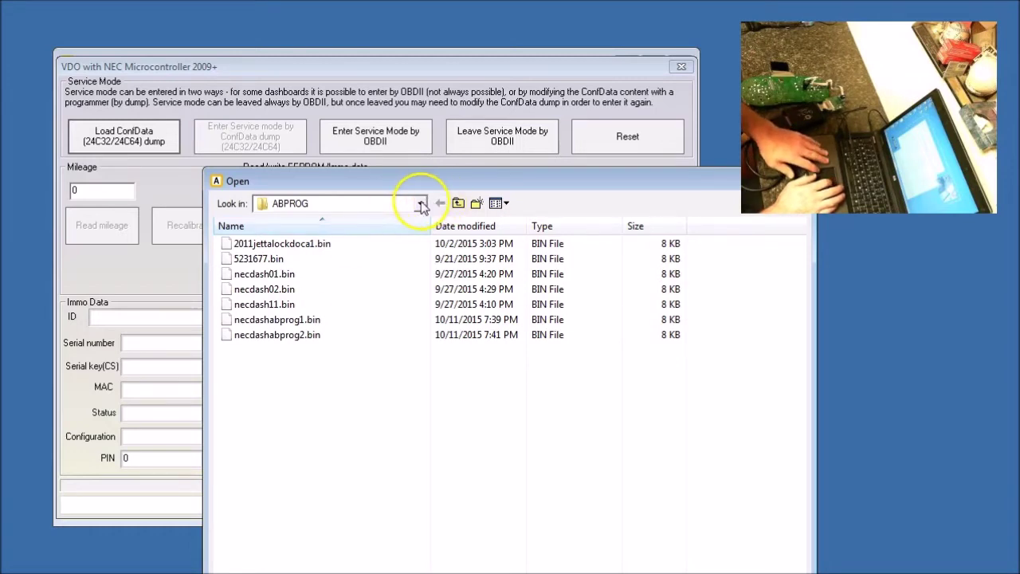
key(Escape)
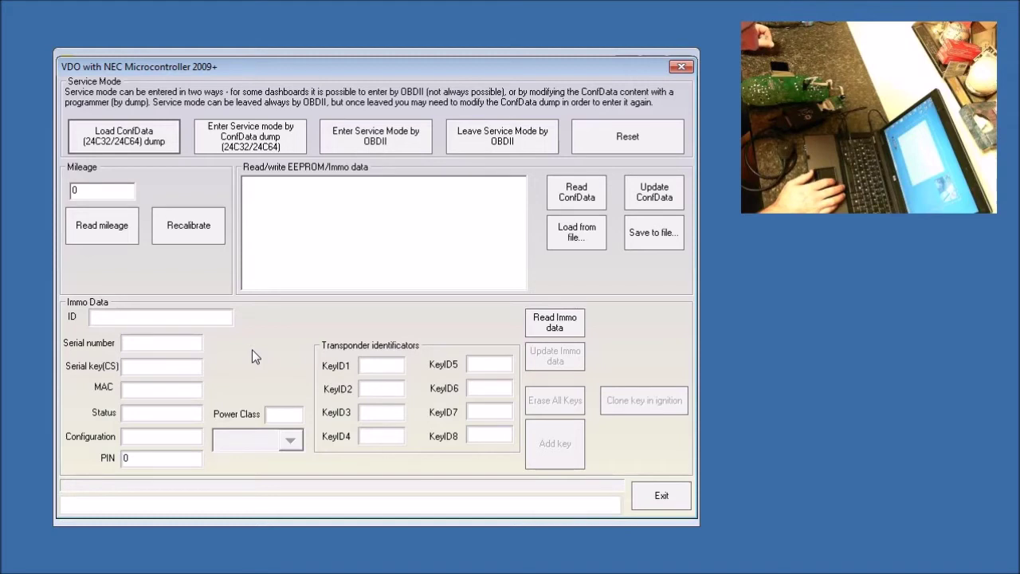
click(256, 137)
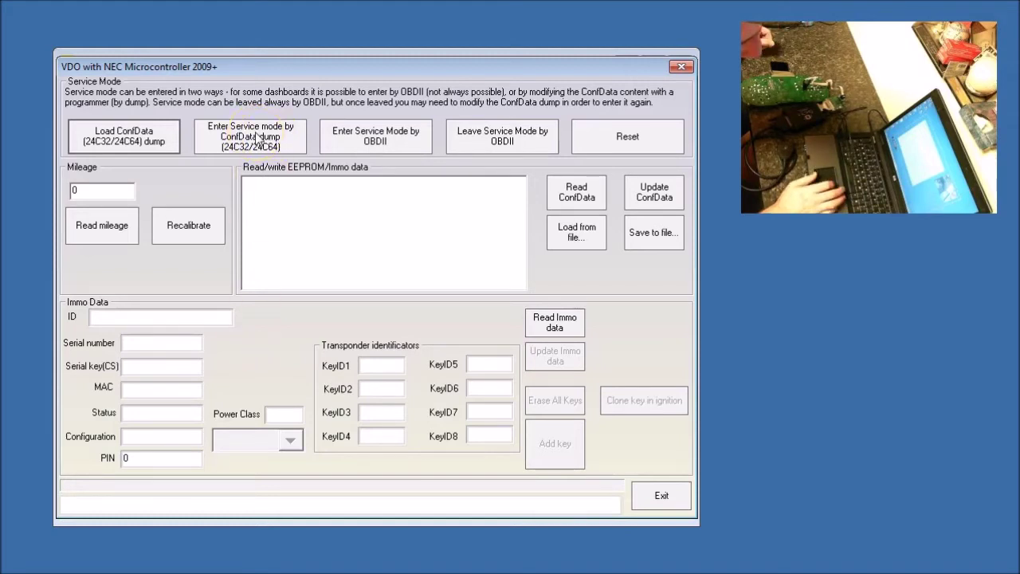
Generate the service-mode ConfData dump and choose the ABPROG folder as its save location
click(257, 137)
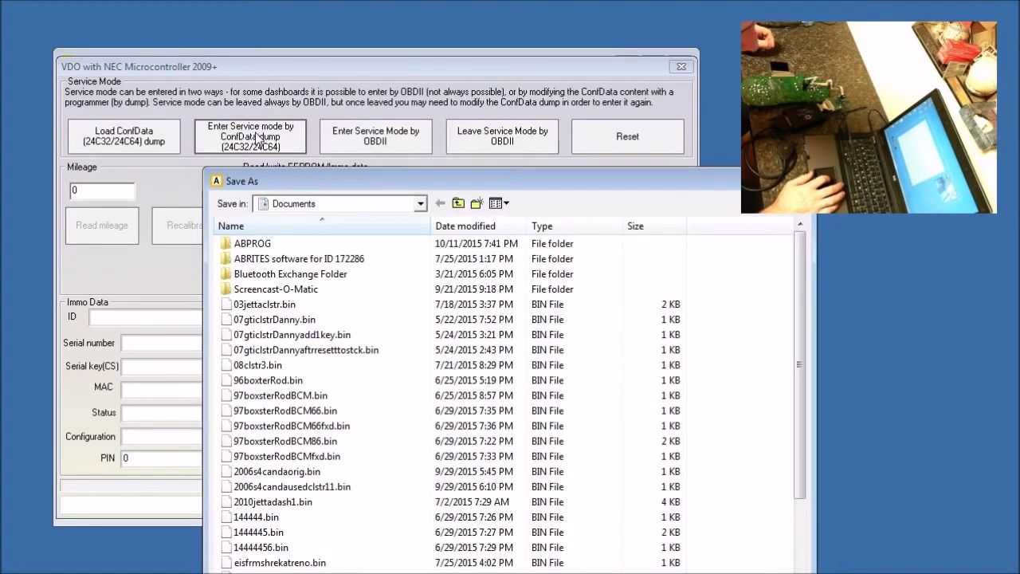
click(451, 208)
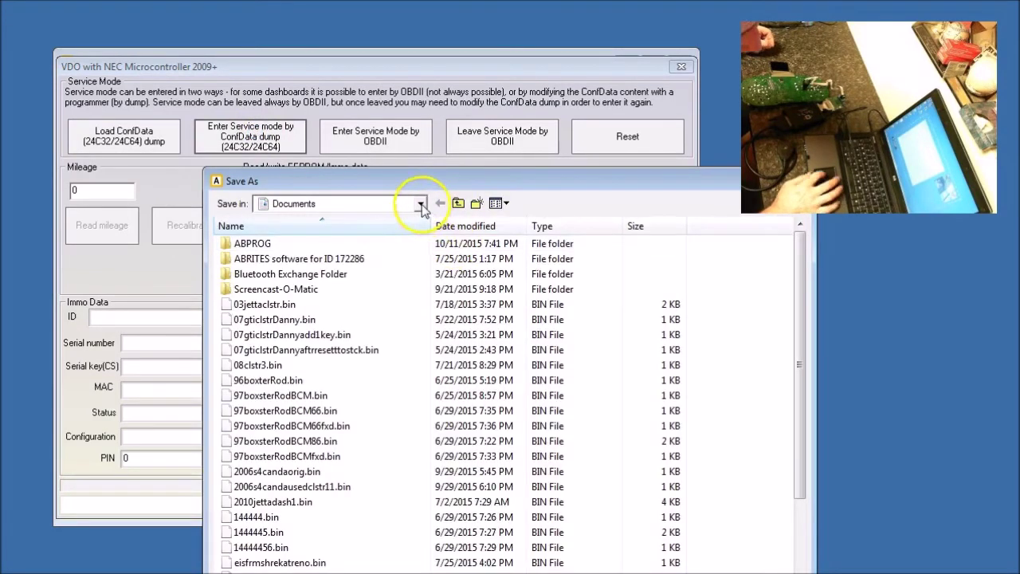
double_click(282, 244)
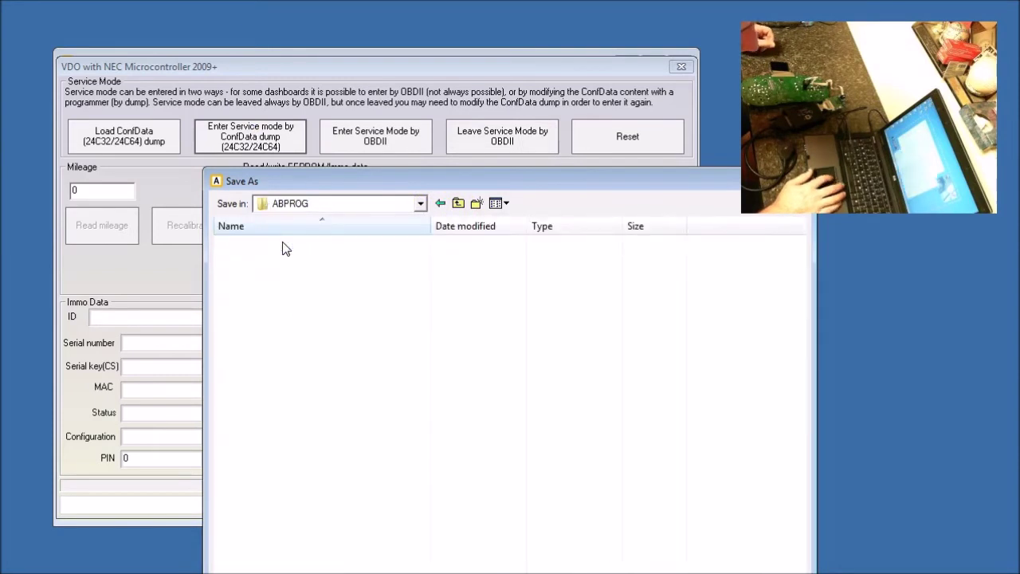
click(348, 356)
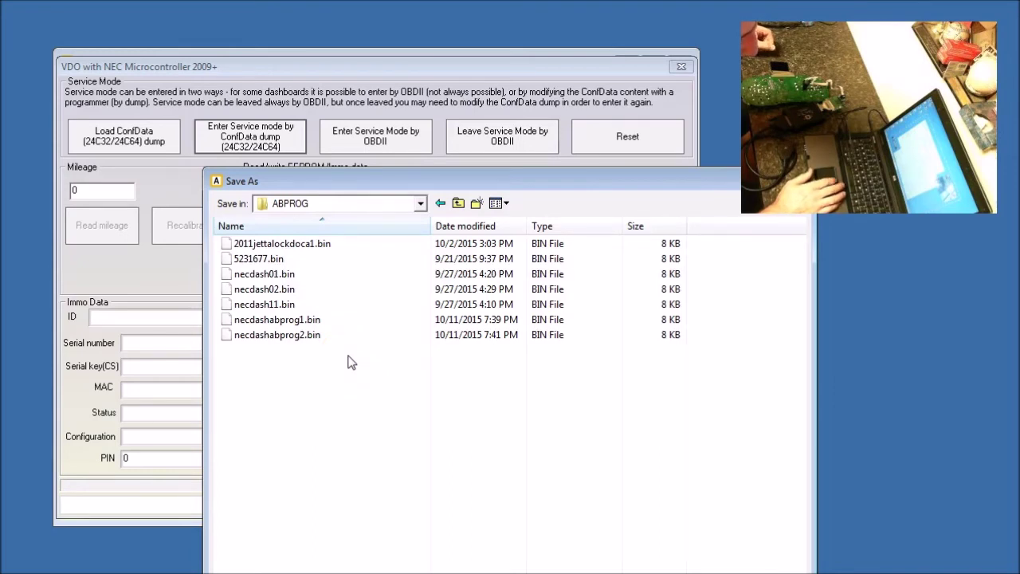
click(393, 160)
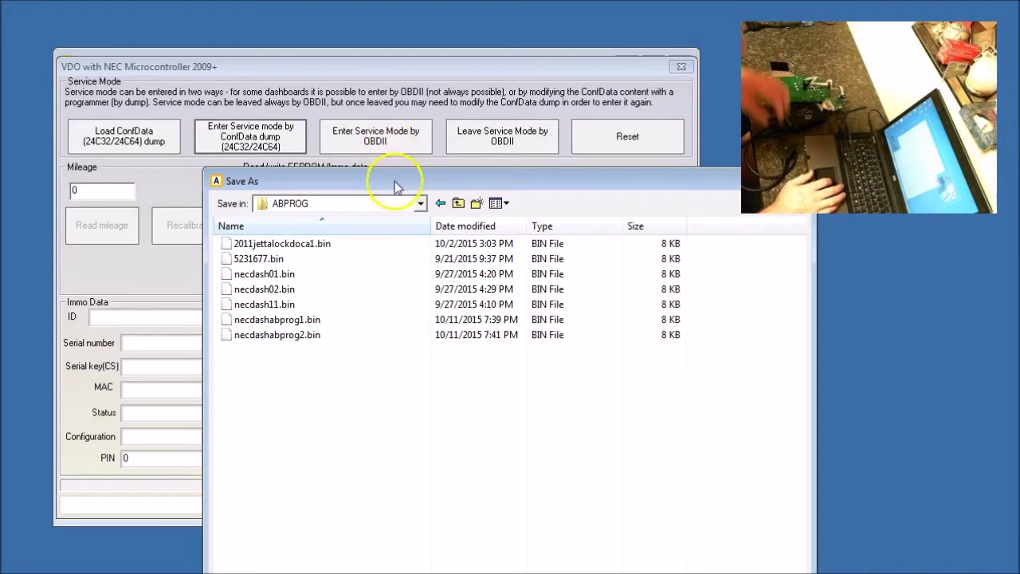
drag(398, 182, 295, 66)
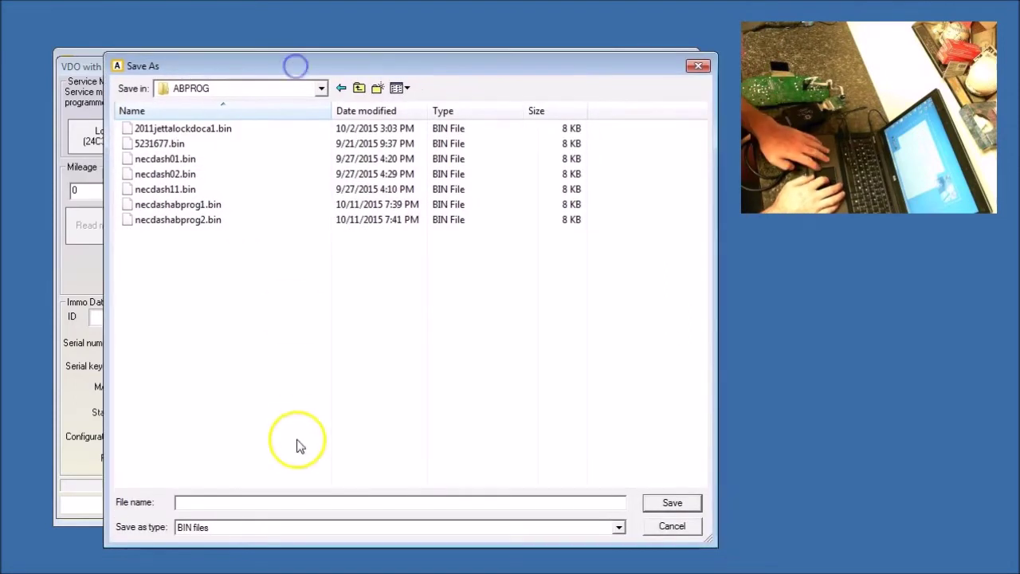
Save the dump as necdash12, acknowledge the write-back instructions and close the cluster window
click(207, 502)
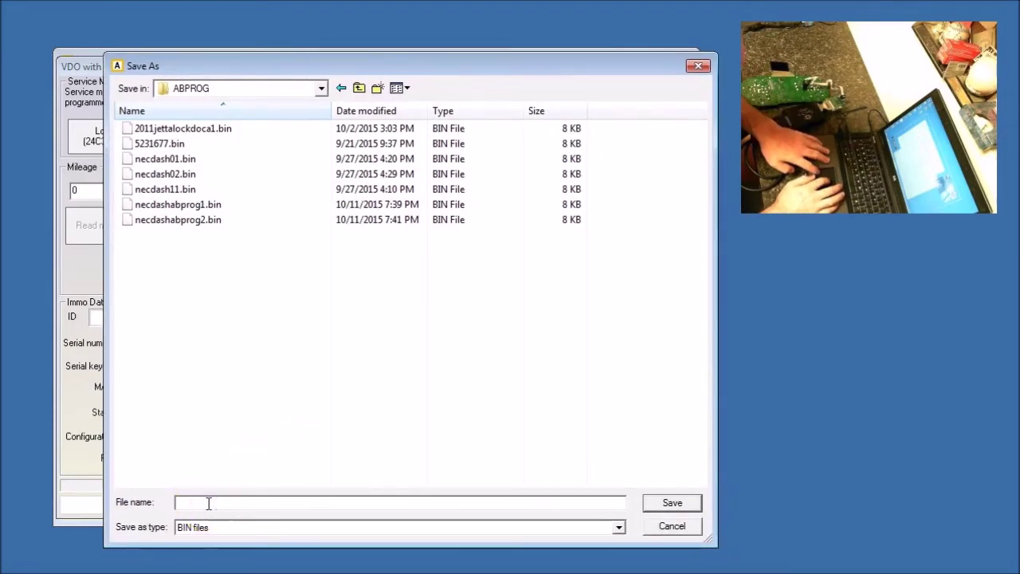
text(n)
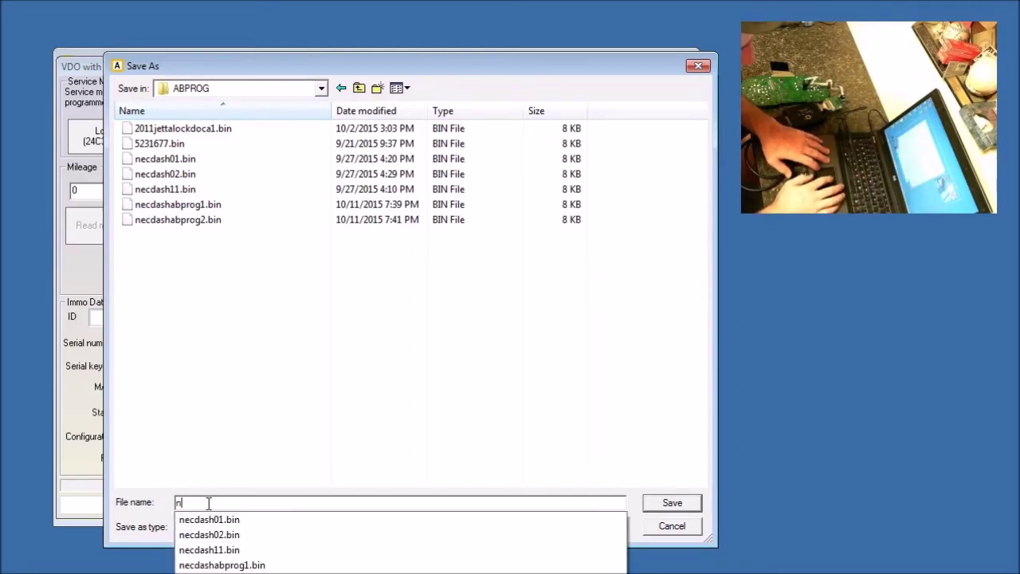
drag(226, 517, 224, 542)
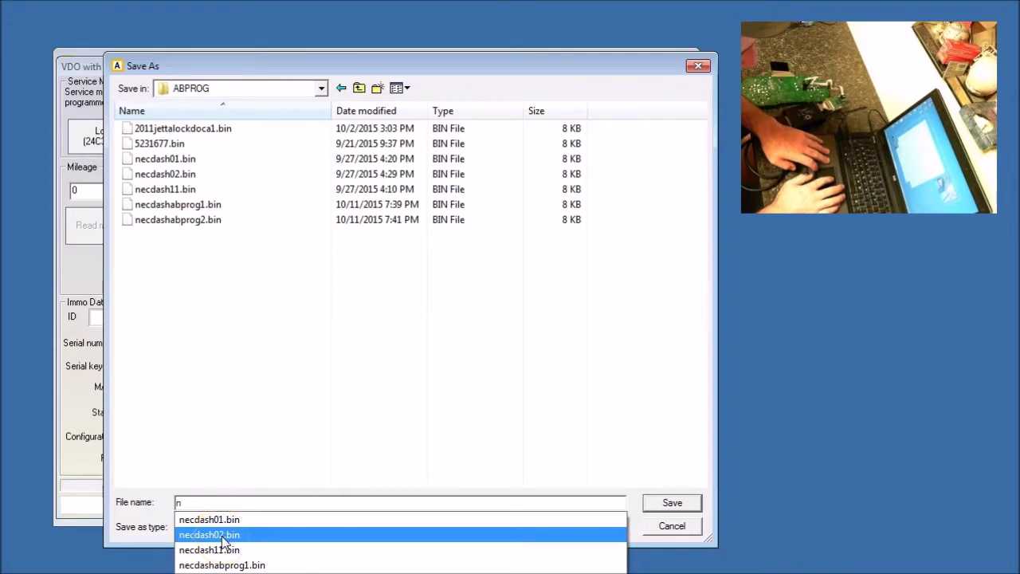
drag(225, 542, 225, 548)
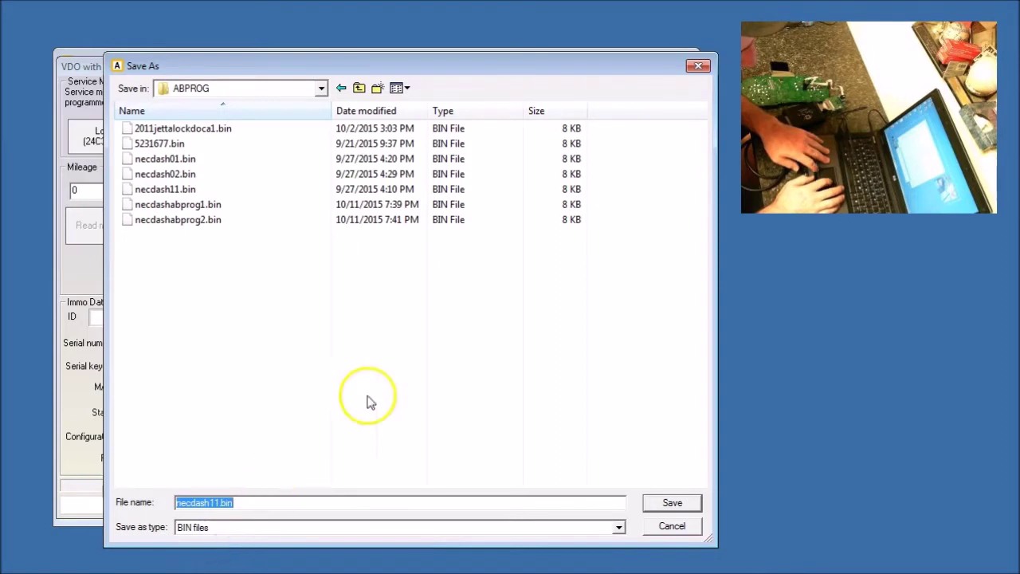
click(243, 500)
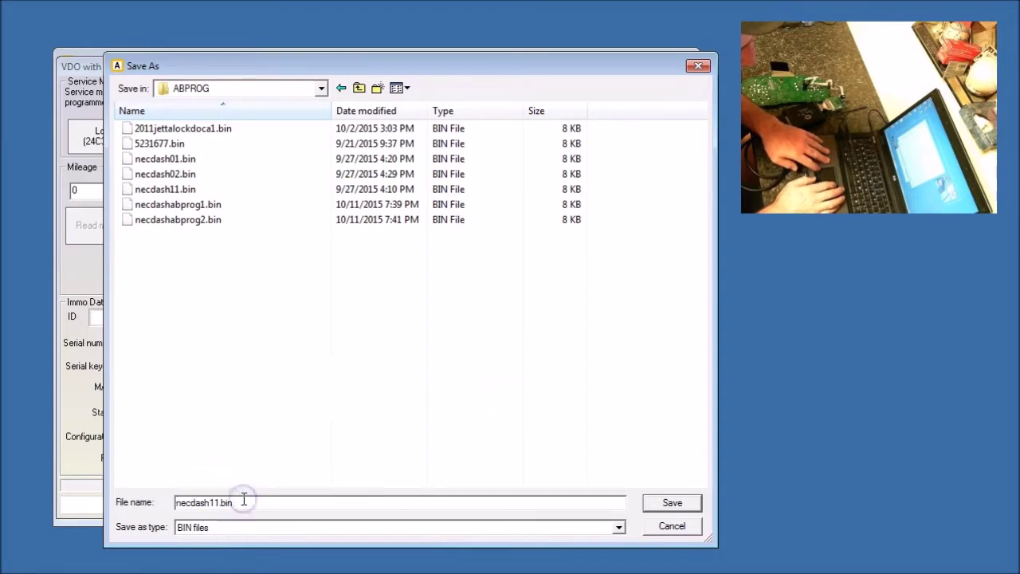
key(BackSpace)
key(BackSpace)
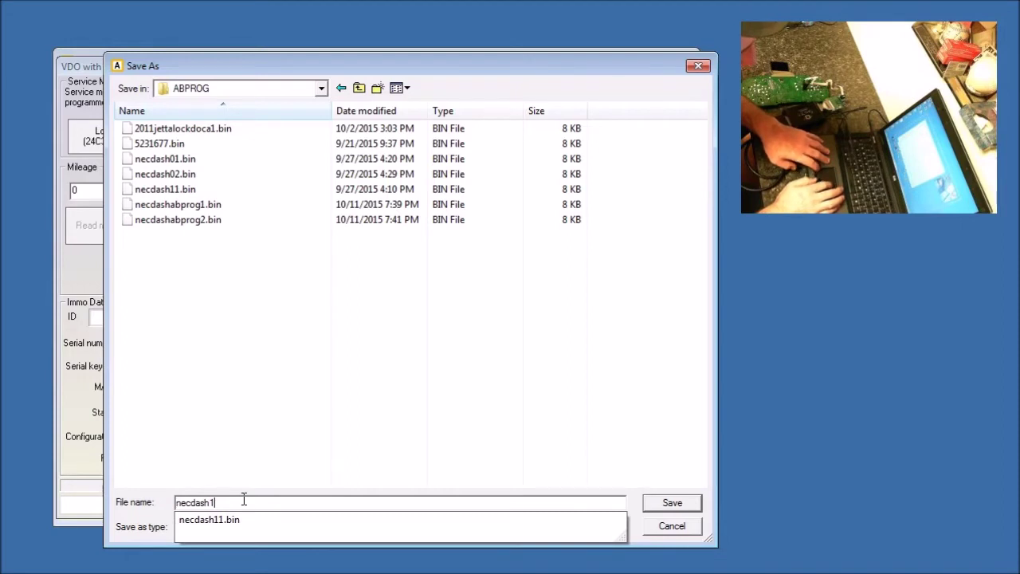
text(2)
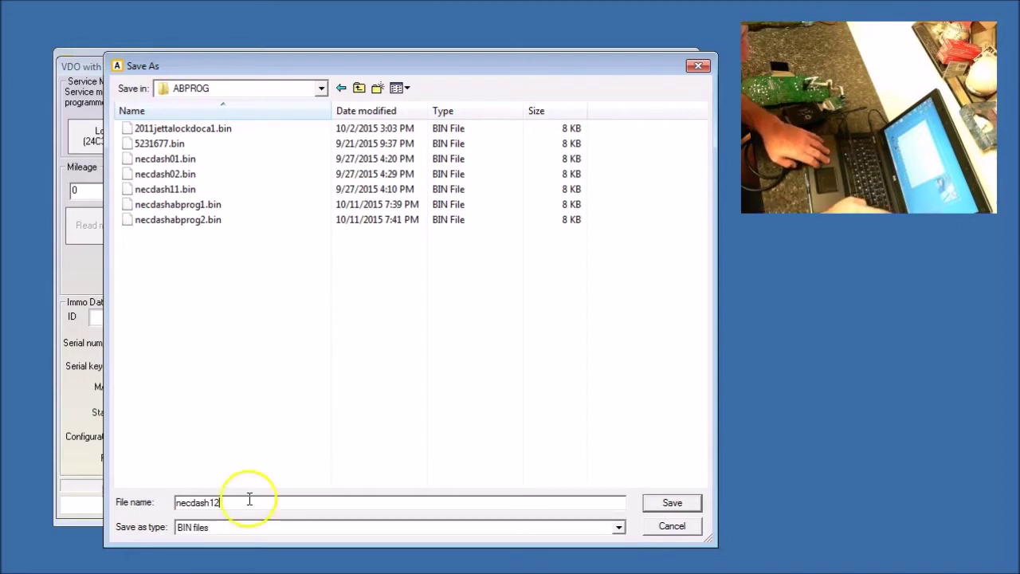
click(675, 507)
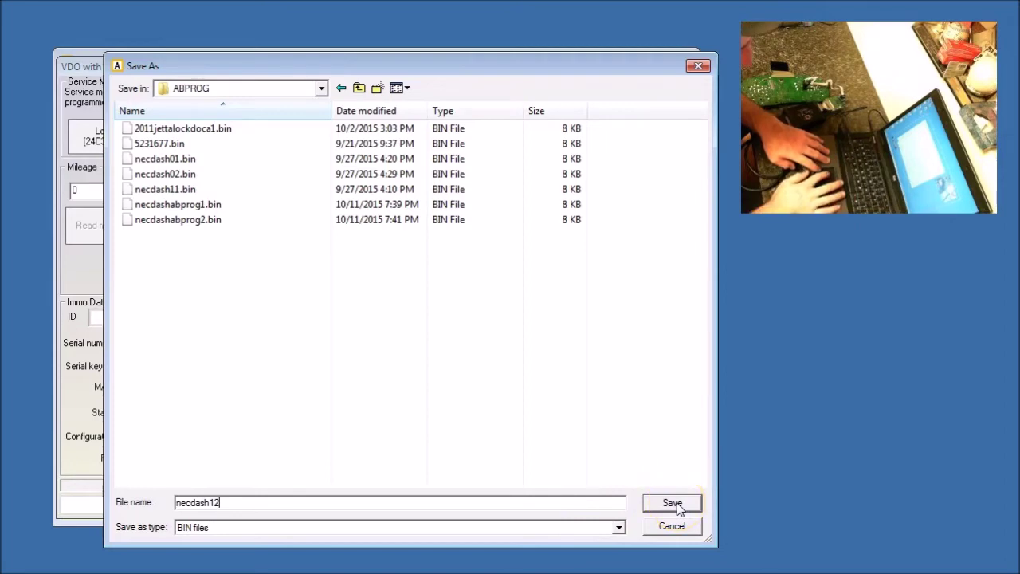
click(675, 504)
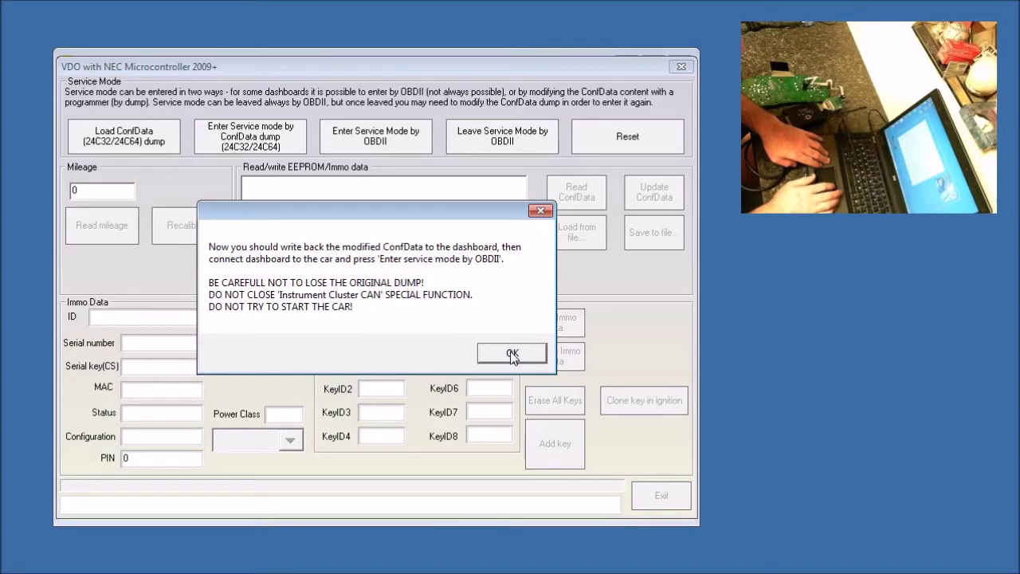
click(513, 355)
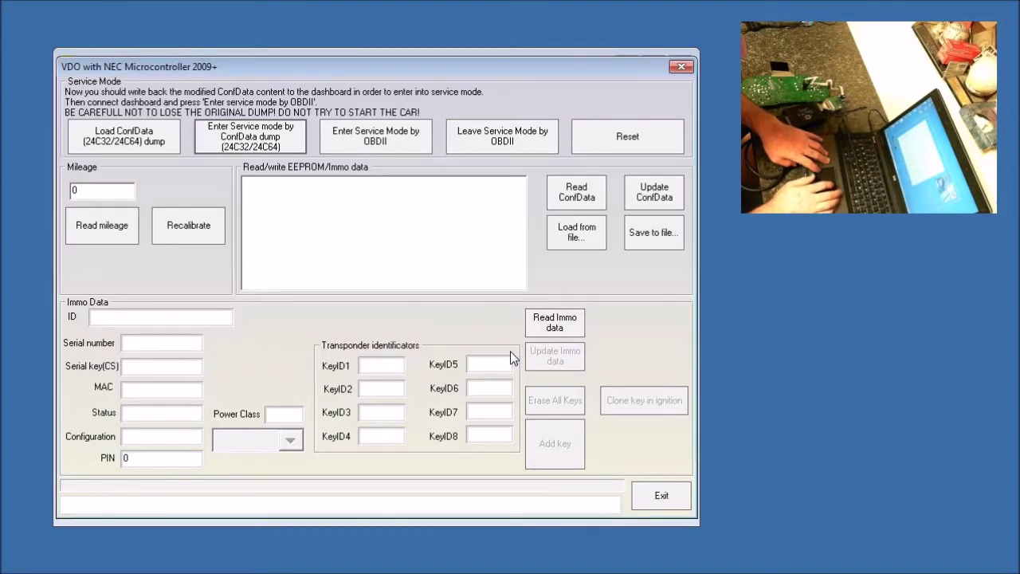
click(661, 499)
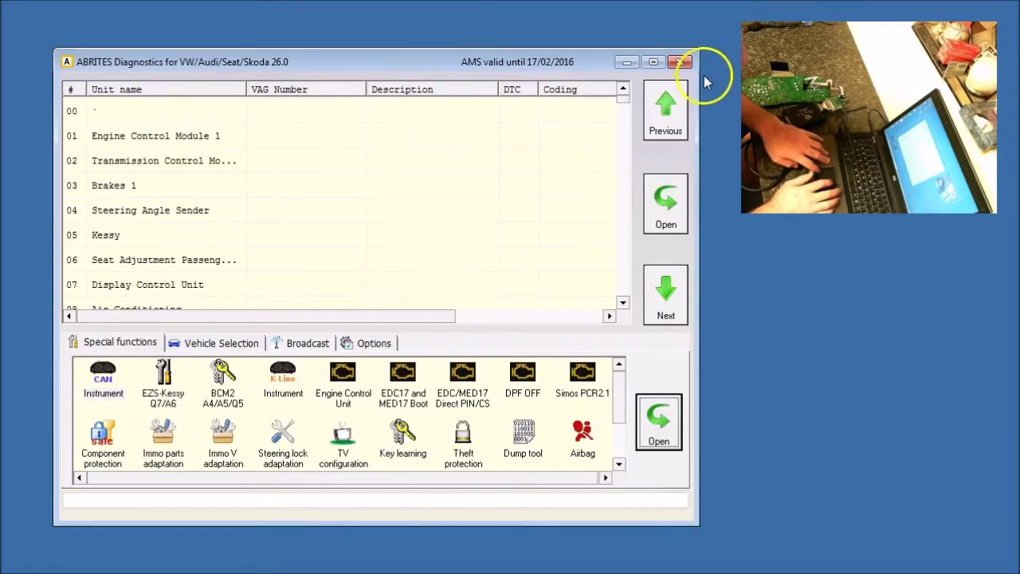
Exit VW diagnostics, confirming Yes, and relaunch the chip programmer from Quick Start
click(678, 63)
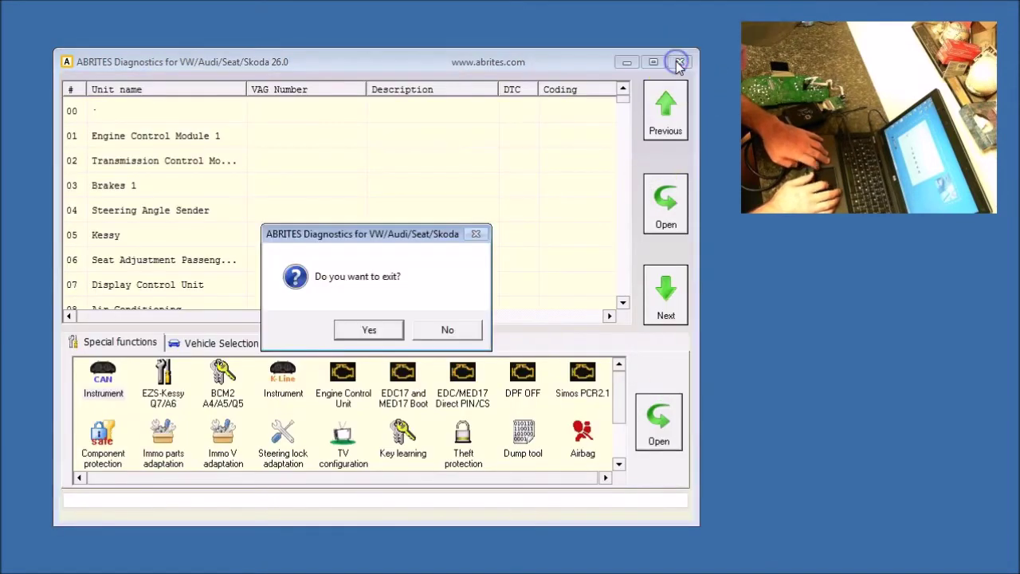
click(366, 336)
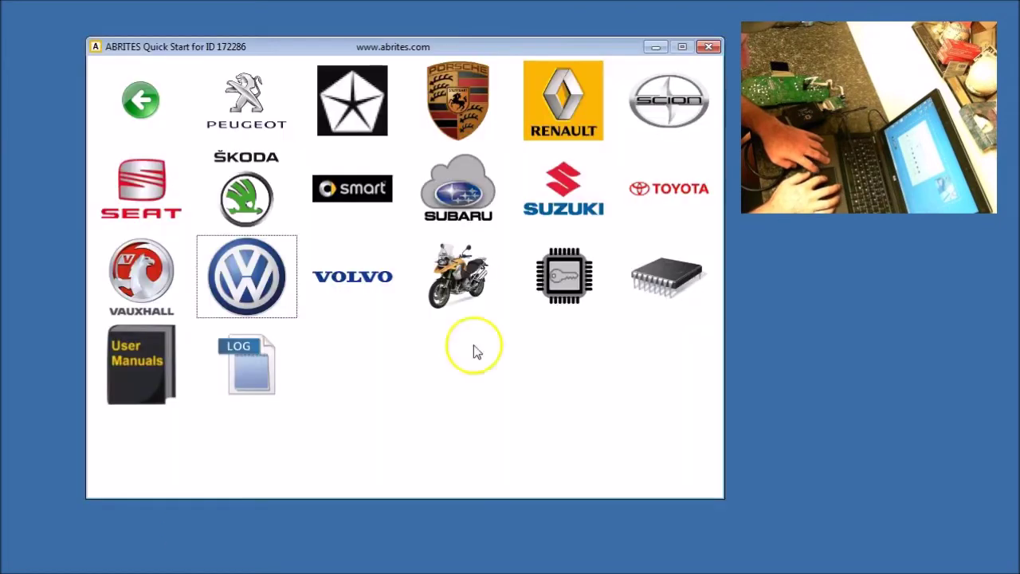
click(673, 273)
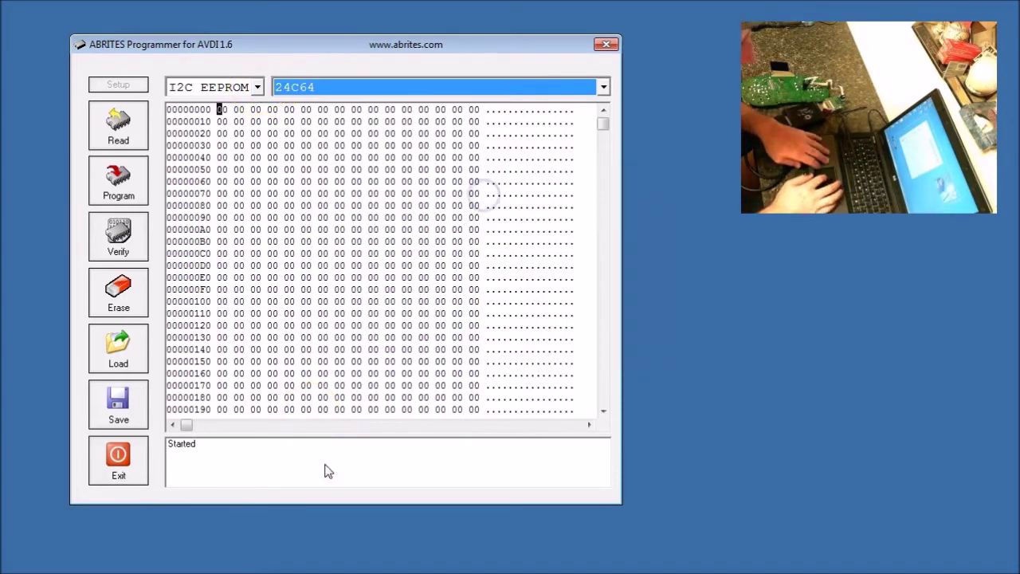
Keep 24C64 as the chip type and load necdash12.bin from the ABPROG folder
click(603, 87)
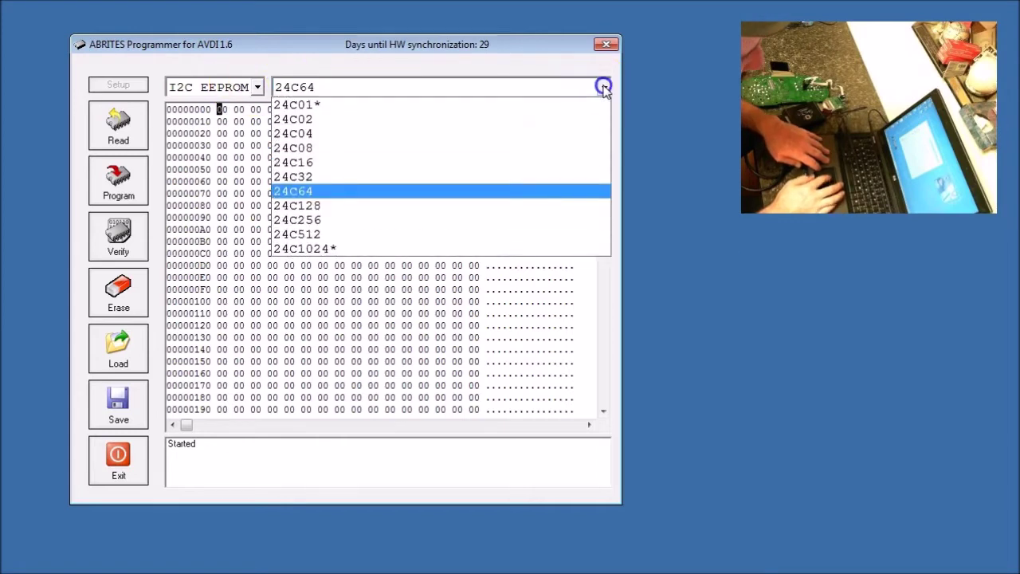
click(514, 191)
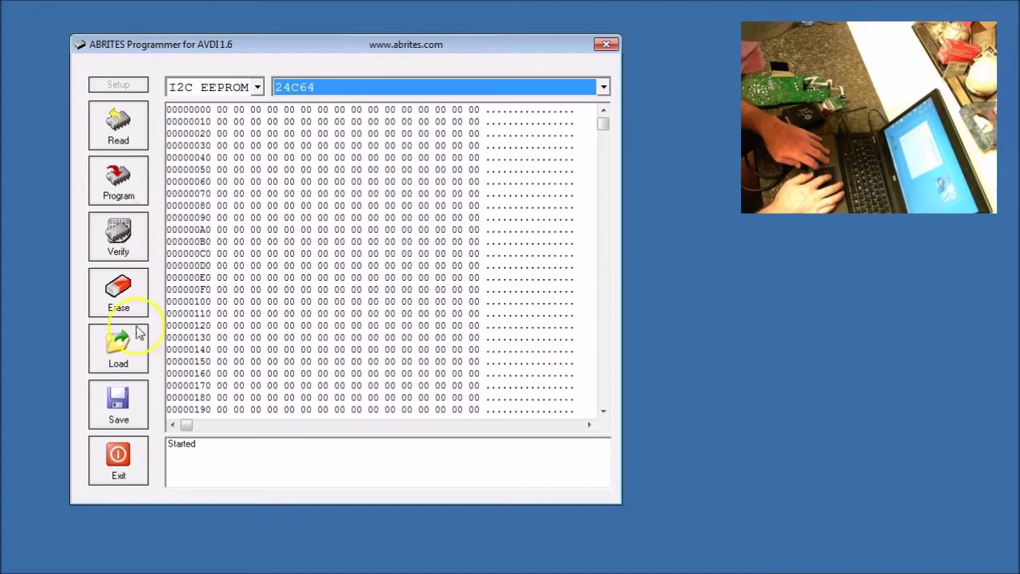
click(114, 368)
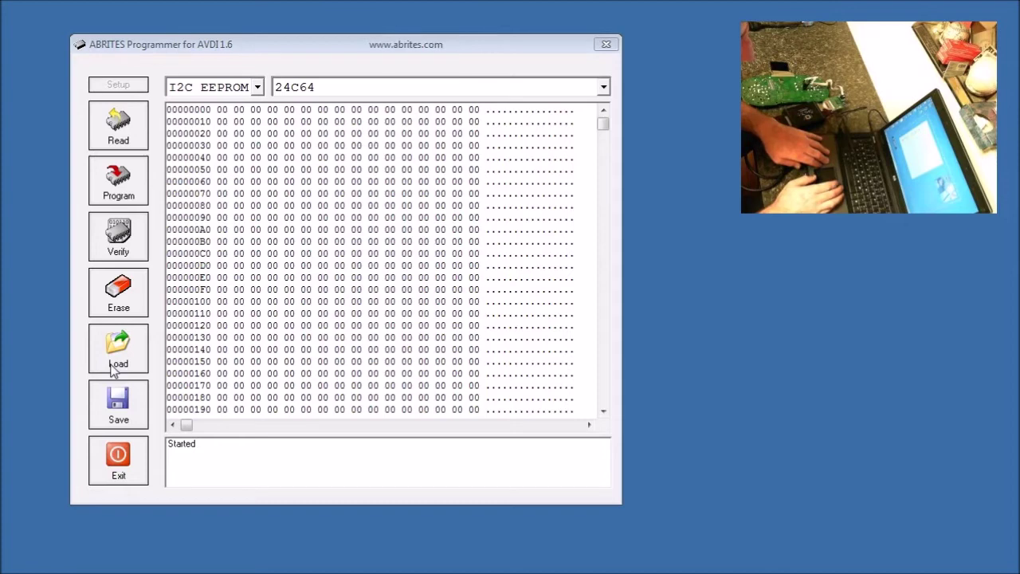
click(118, 351)
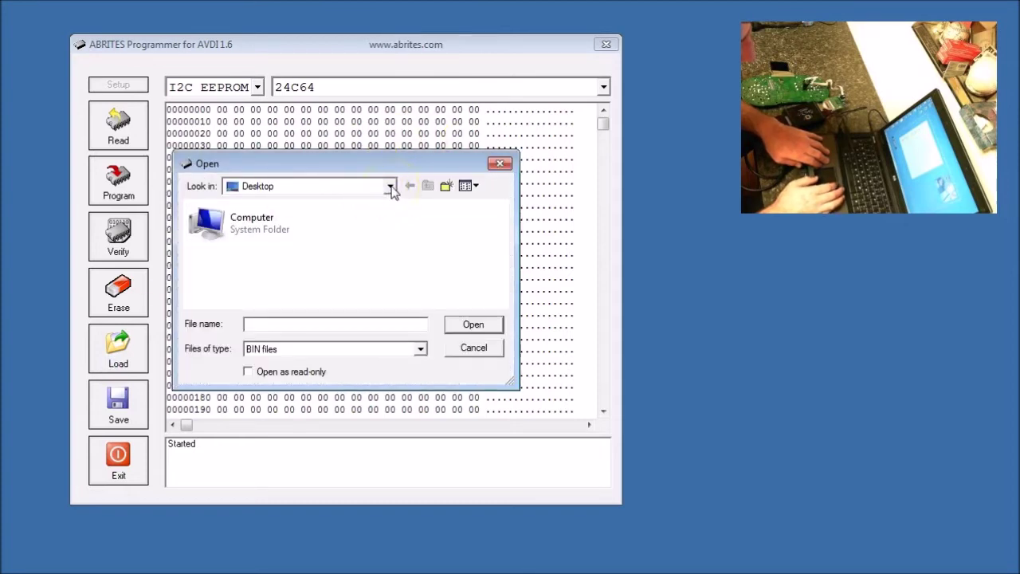
click(390, 188)
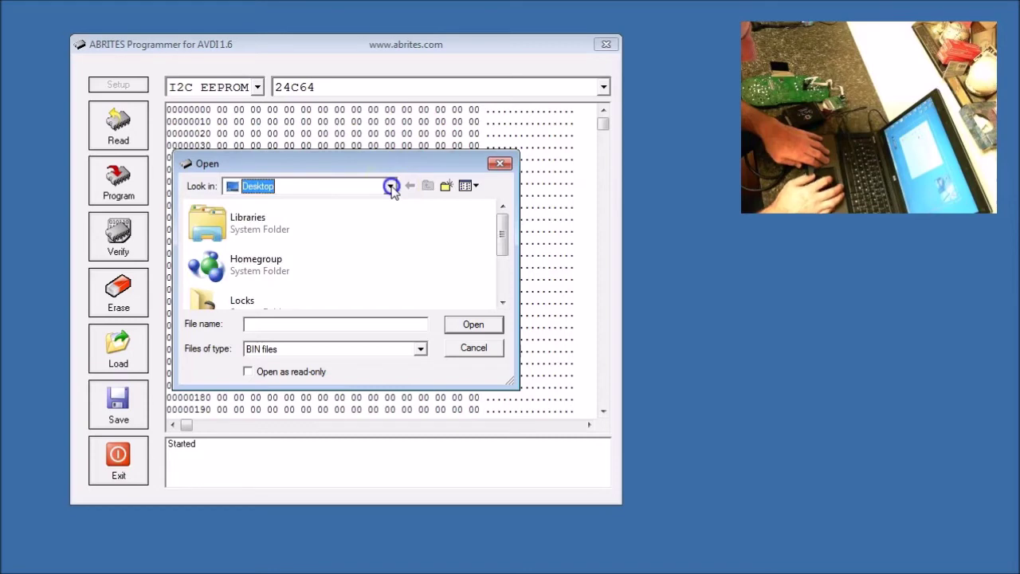
click(303, 268)
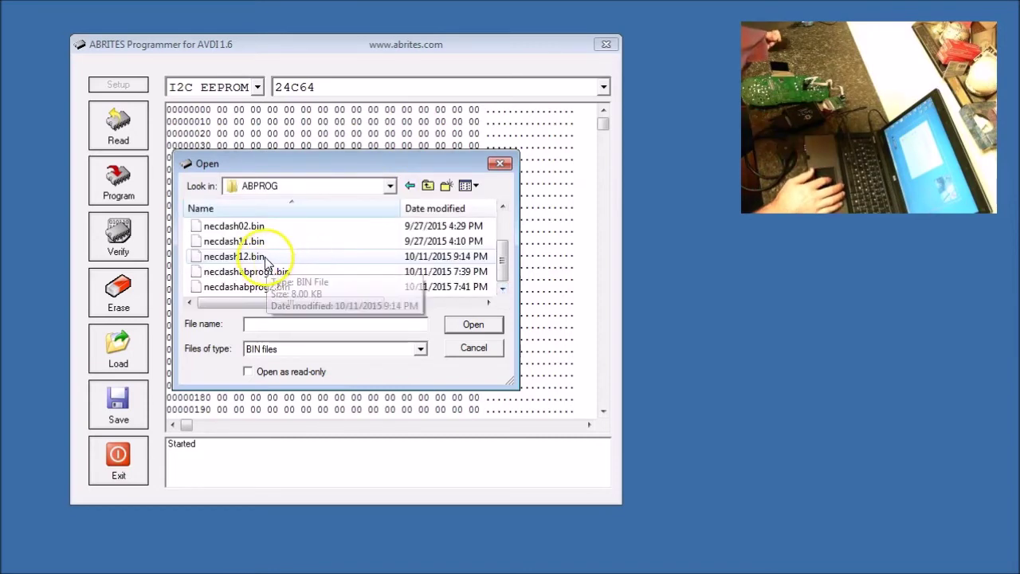
click(263, 256)
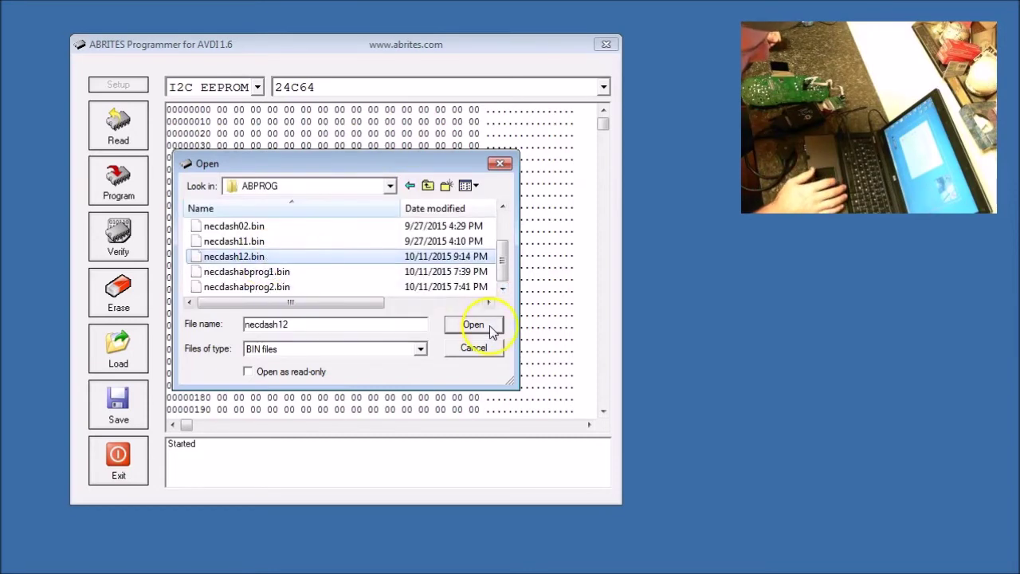
click(478, 324)
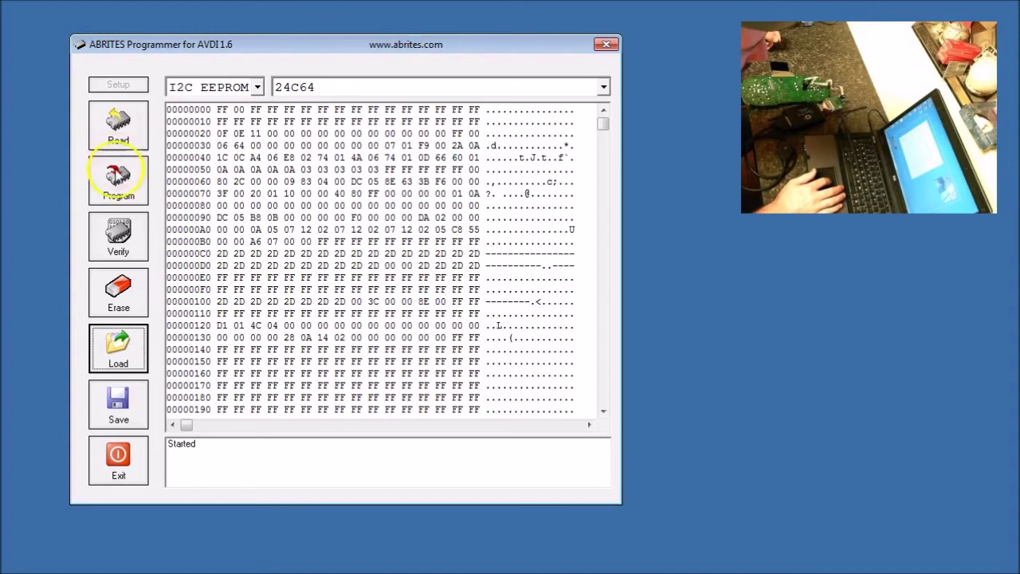
Program the necdash12 data onto the 24C64 EEPROM and dismiss the write-success message
click(116, 183)
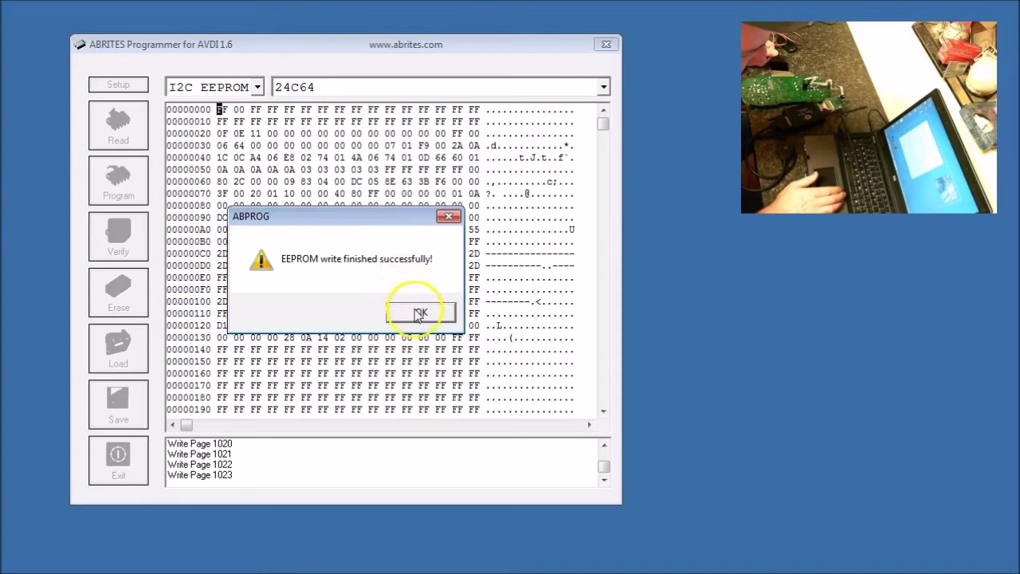
click(418, 313)
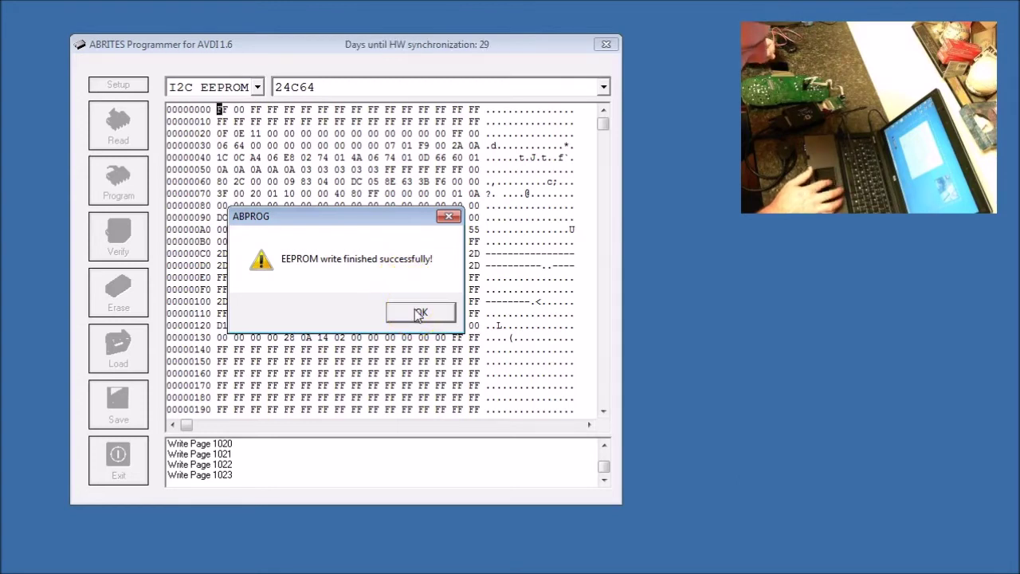
click(418, 313)
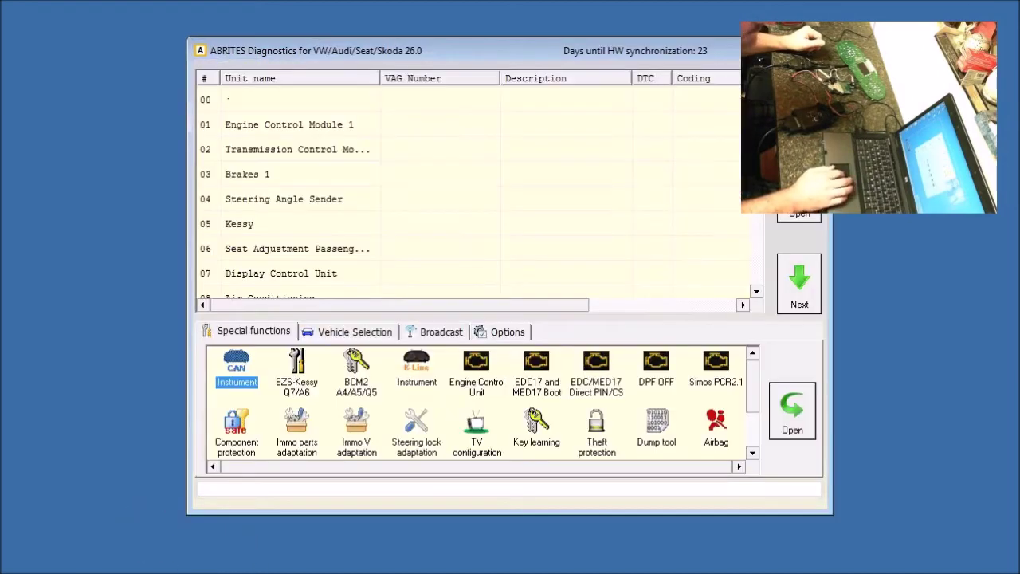
Open the Instrument (CAN) function to bring up the VDO with NEC Microcontroller 2009+ window
click(238, 365)
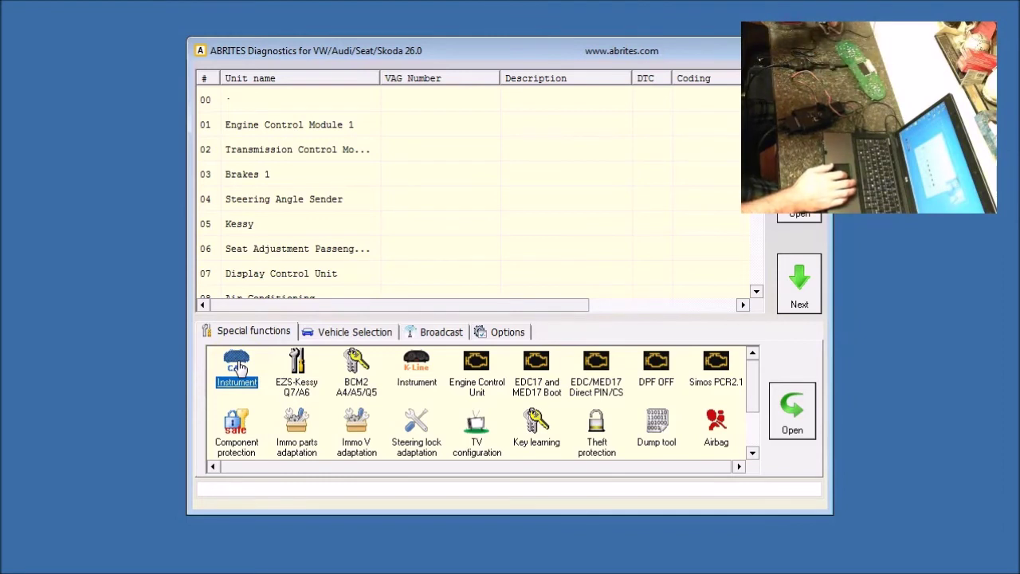
drag(419, 56, 338, 58)
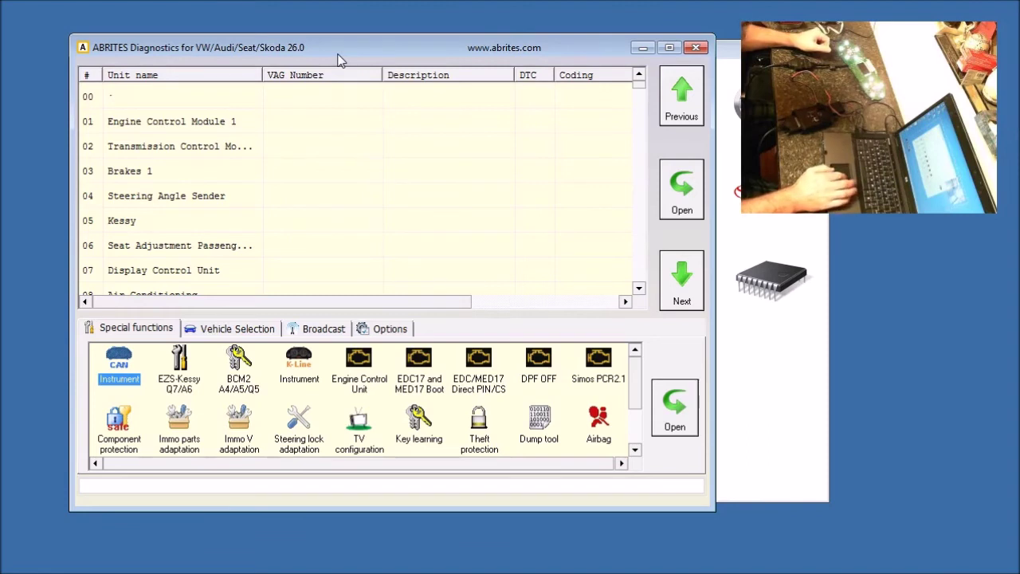
click(121, 360)
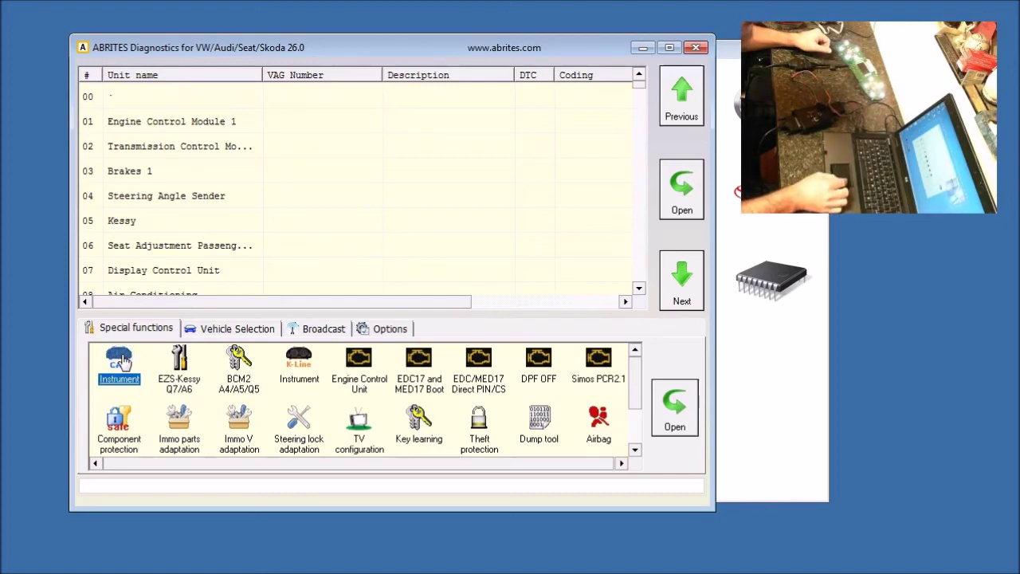
double_click(121, 361)
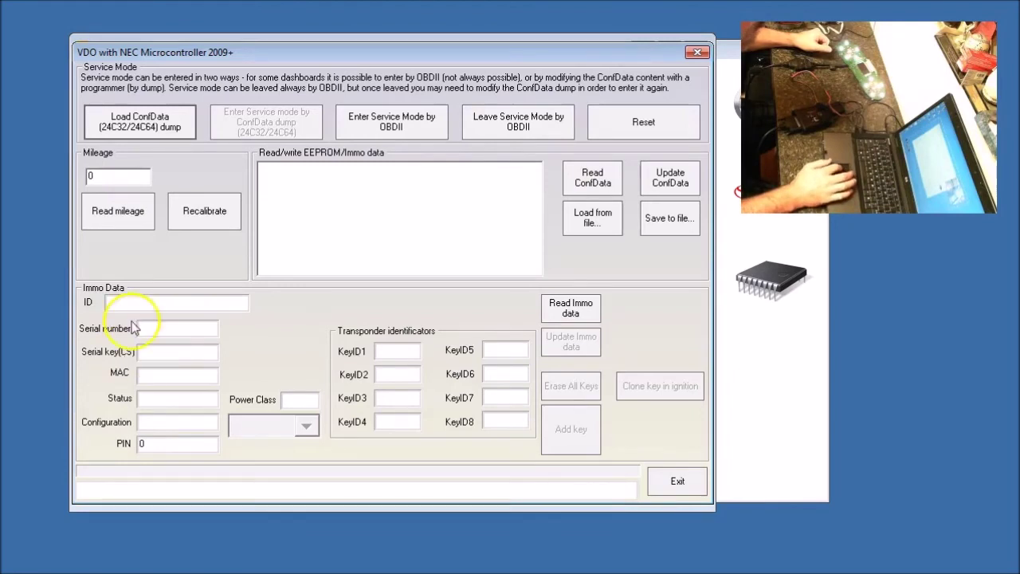
Enter cluster service mode via OBDII and read the immo data showing two learned key IDs
click(385, 130)
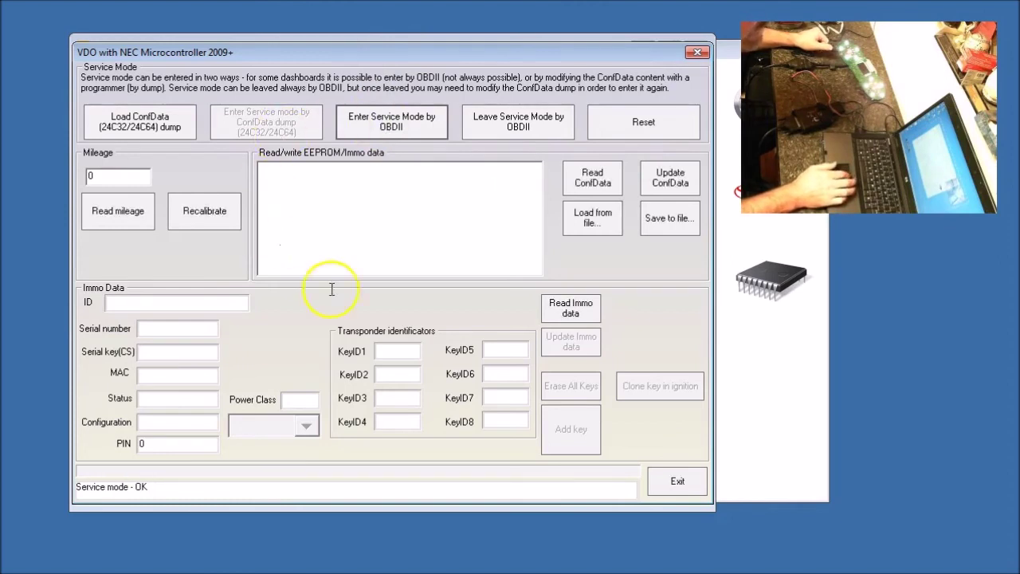
click(565, 313)
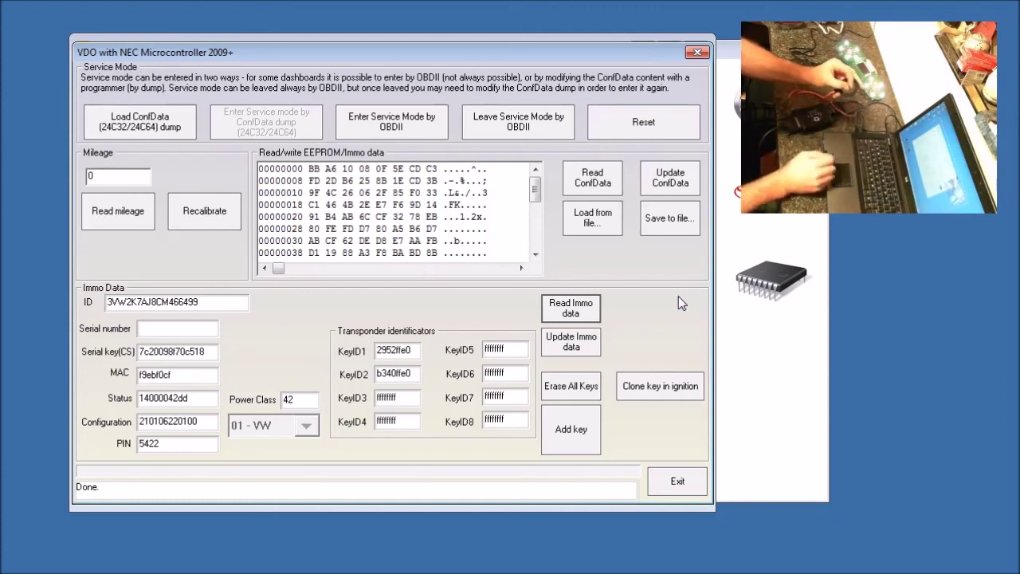
click(747, 283)
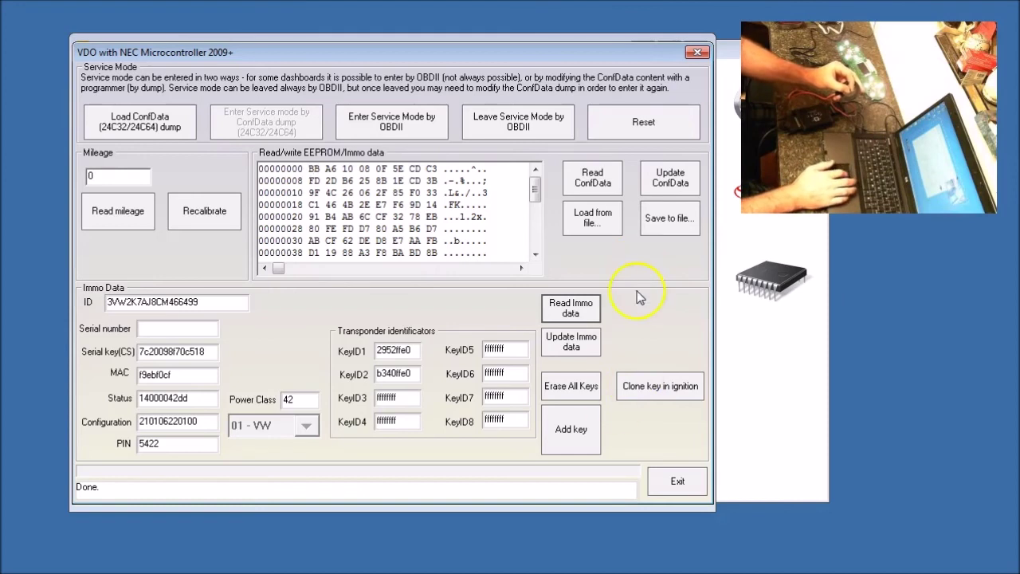
Program the inserted transponder into key position 3 so KeyID3 reads e37997c7
click(579, 438)
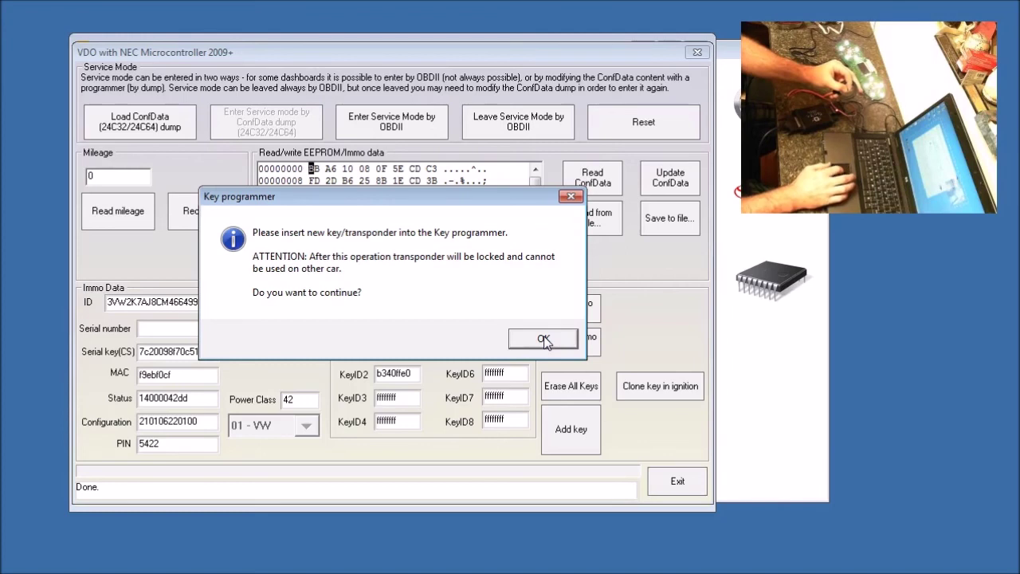
click(543, 340)
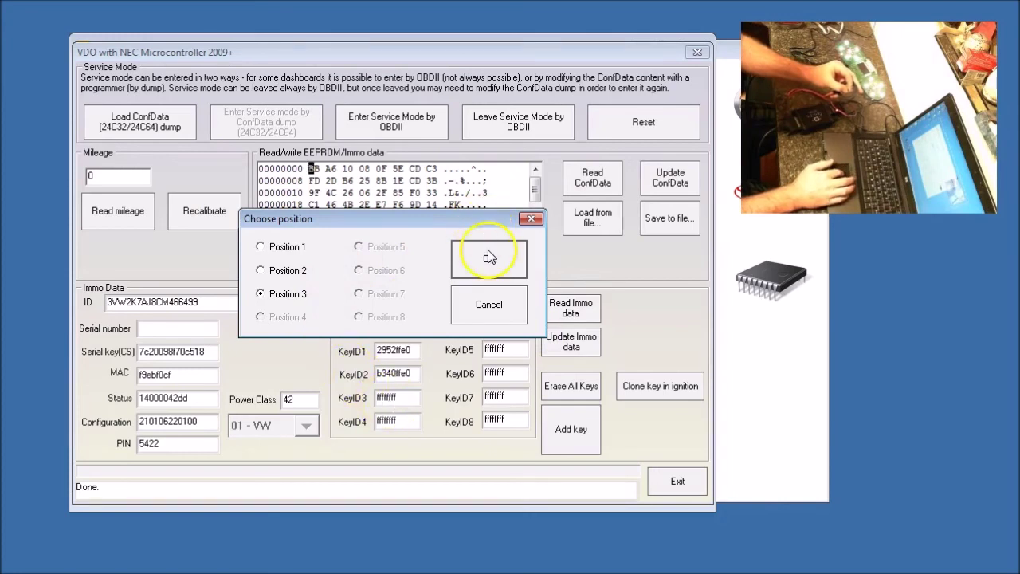
click(488, 257)
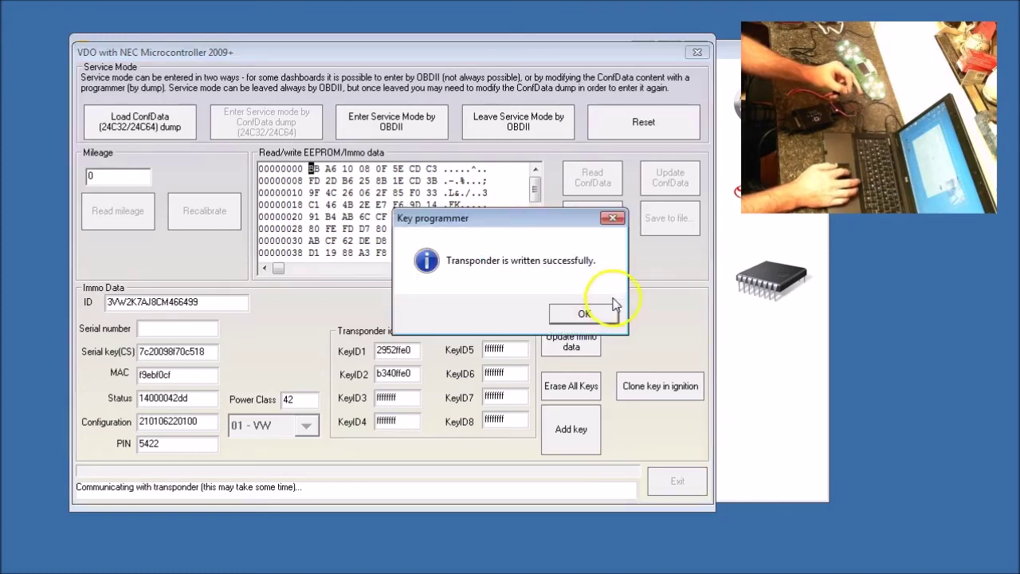
click(587, 316)
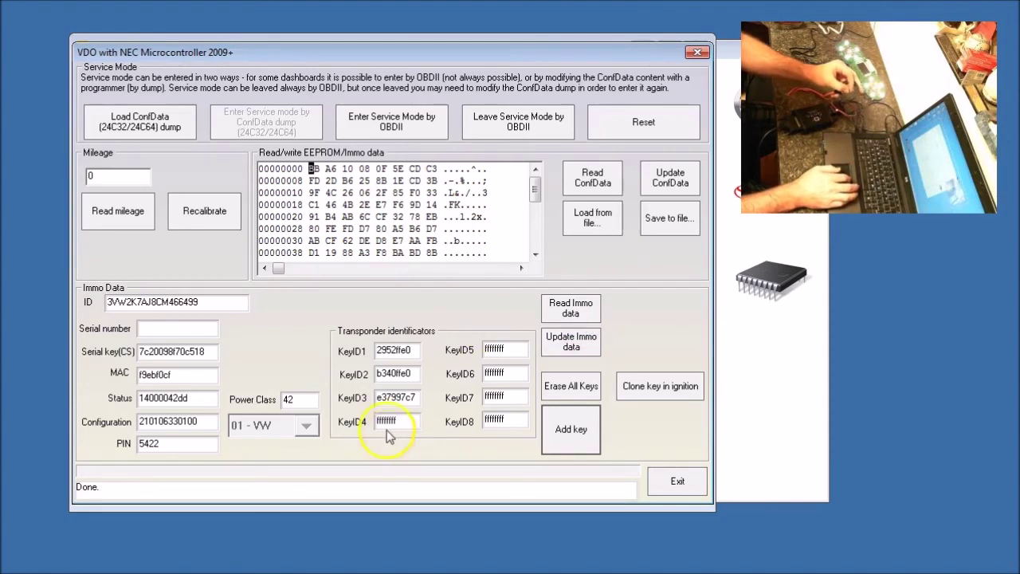
click(394, 399)
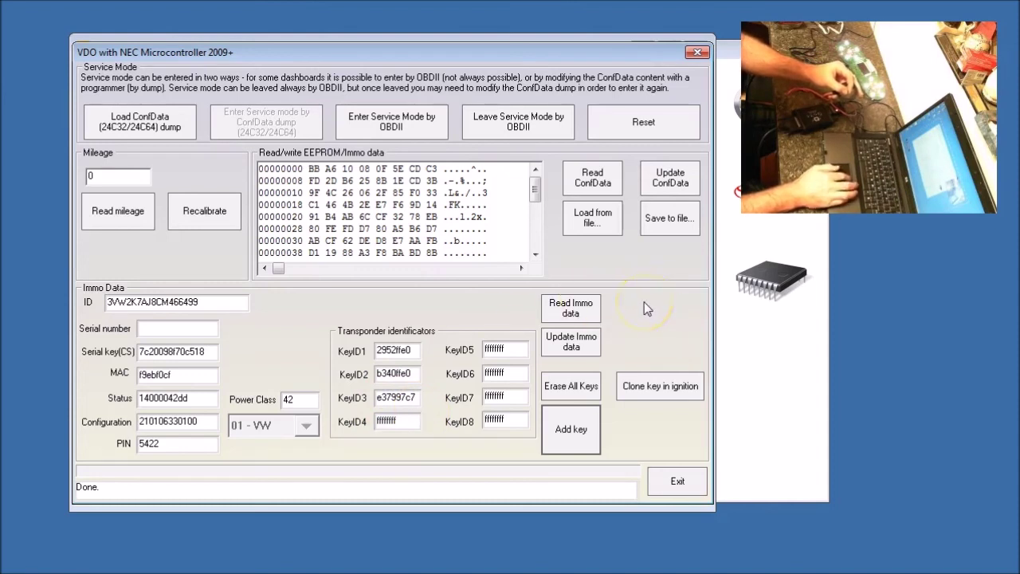
Write the three-key immo data to the cluster, then request leaving service mode over OBDII
click(571, 343)
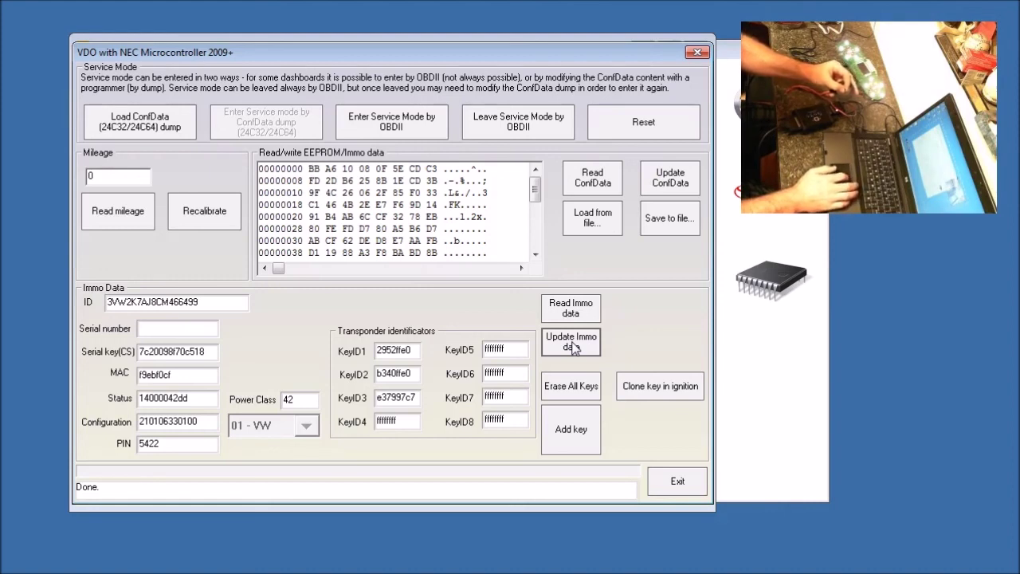
click(530, 133)
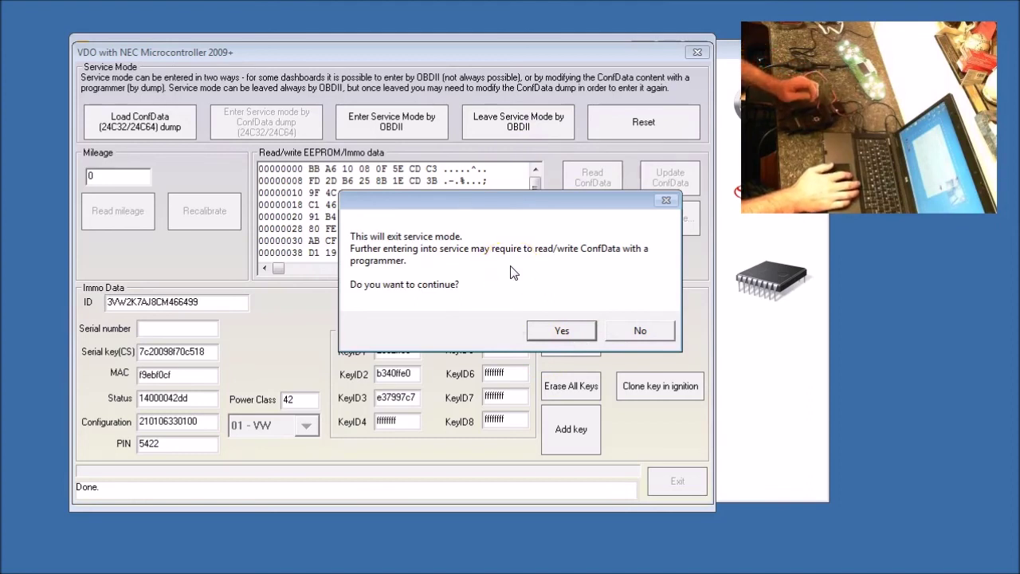
Confirm with Yes to leave the cluster's service mode
click(560, 331)
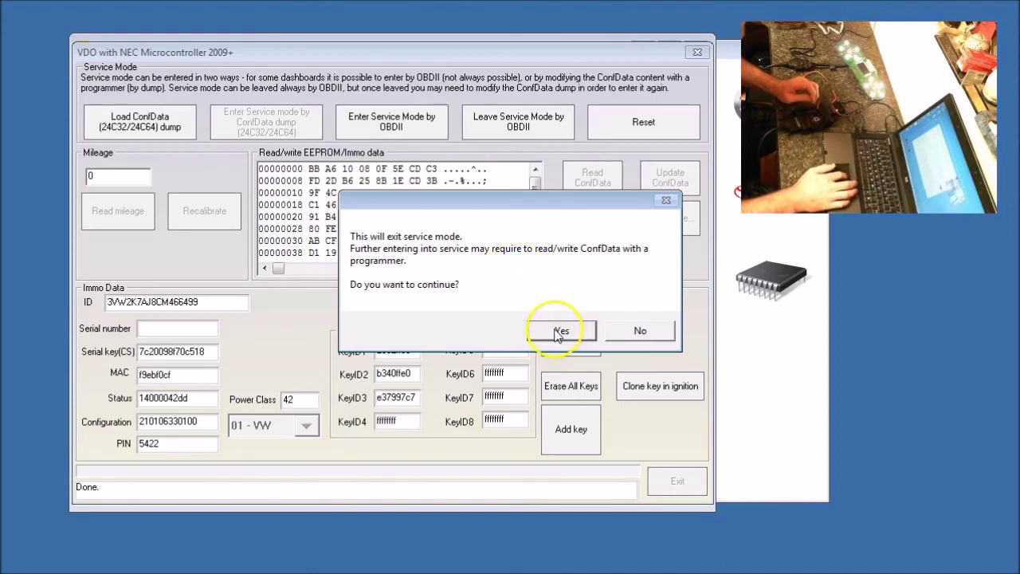